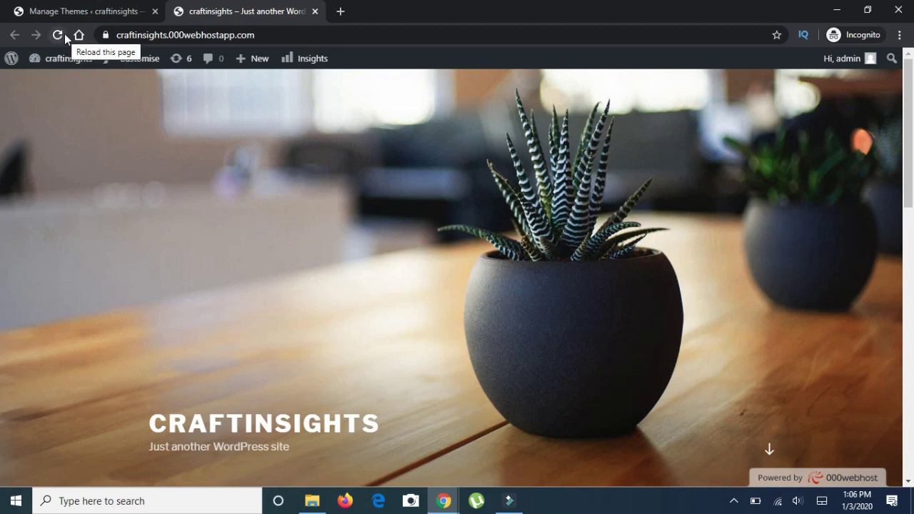
Step: Reload the craftinsights site and look through its front page under the newly activated theme
click(64, 37)
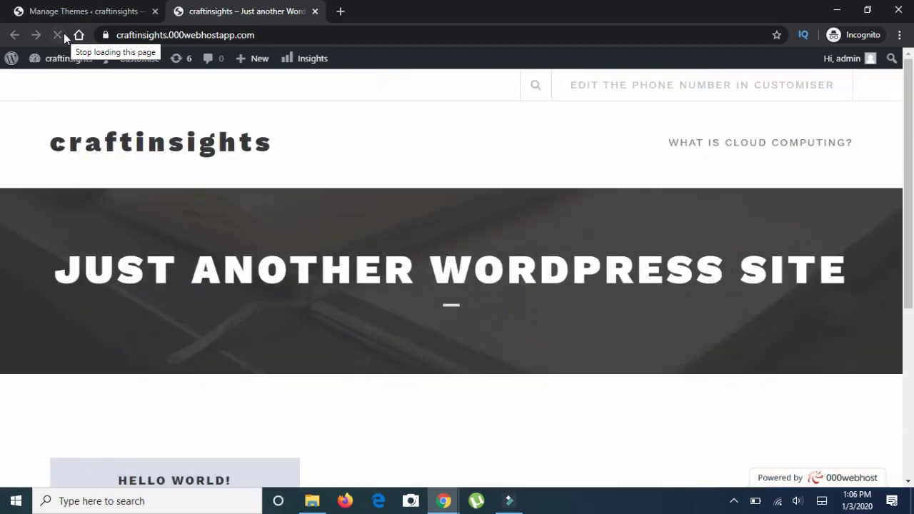
scroll(188, 135, down, 4)
scroll(231, 157, up, 4)
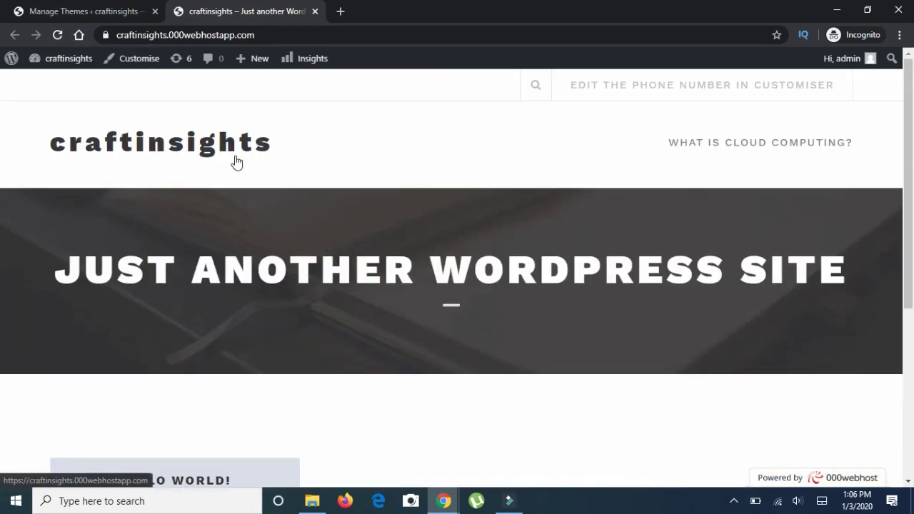
scroll(205, 132, down, 5)
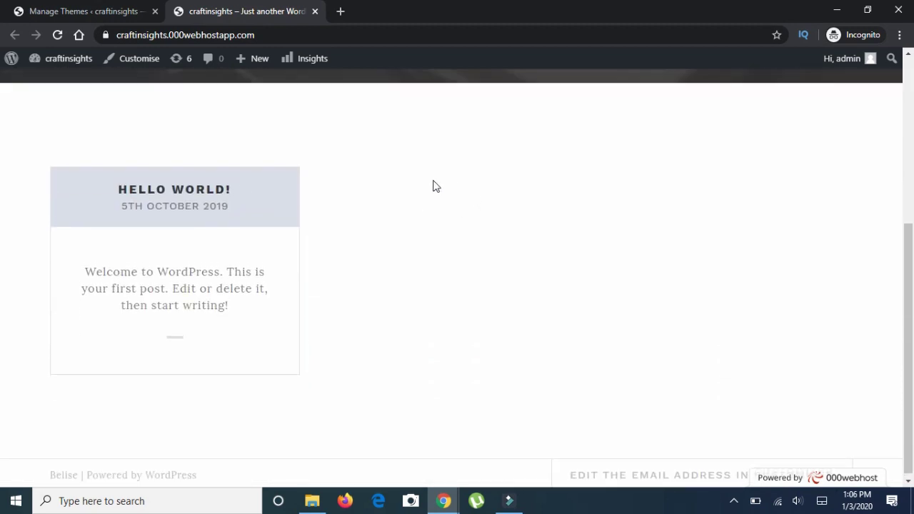
scroll(431, 183, up, 5)
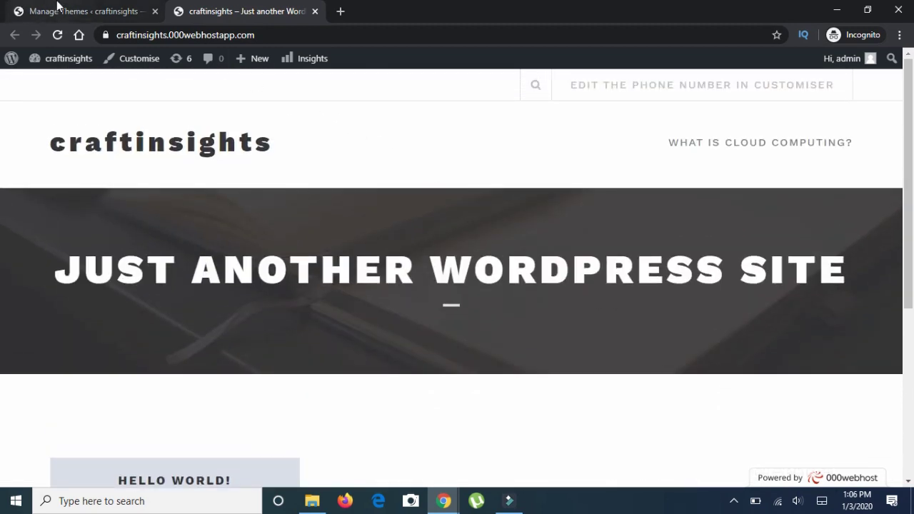
Step: Compare the active Belise Lite entry on the theme management page with the live front page
click(61, 9)
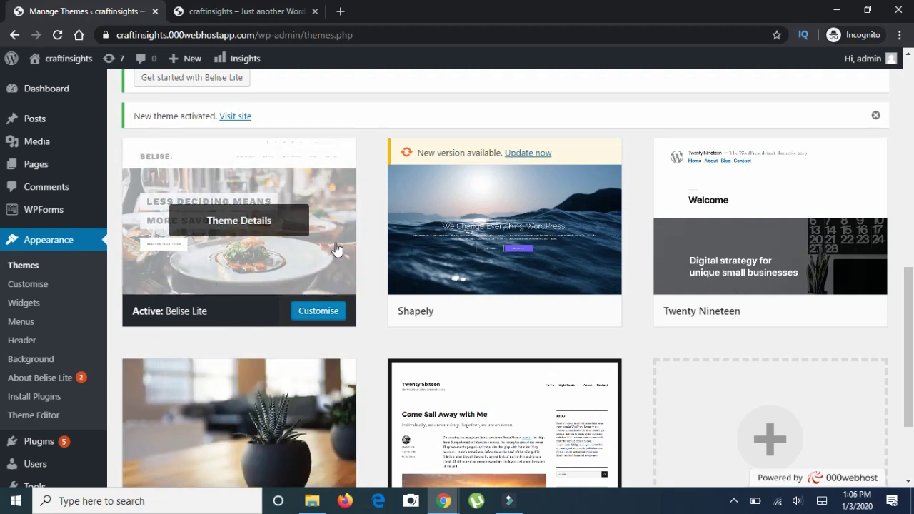
click(275, 13)
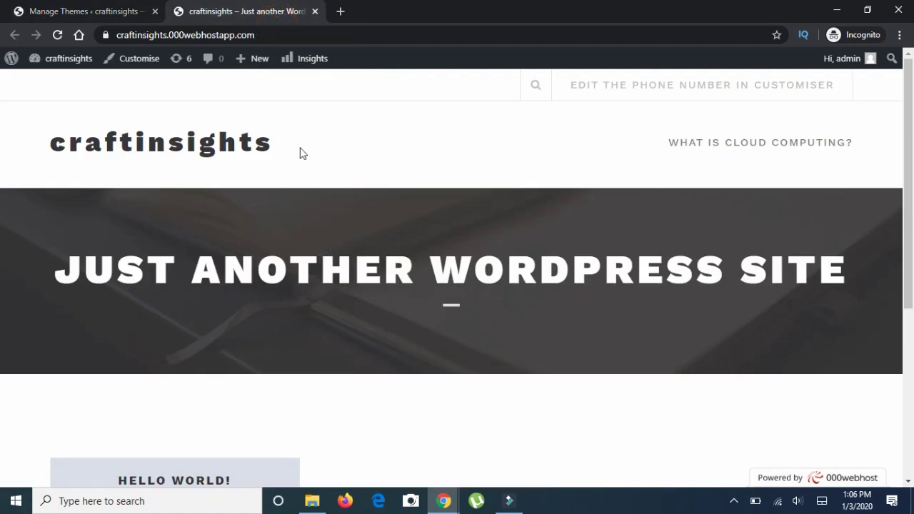
scroll(300, 153, down, 4)
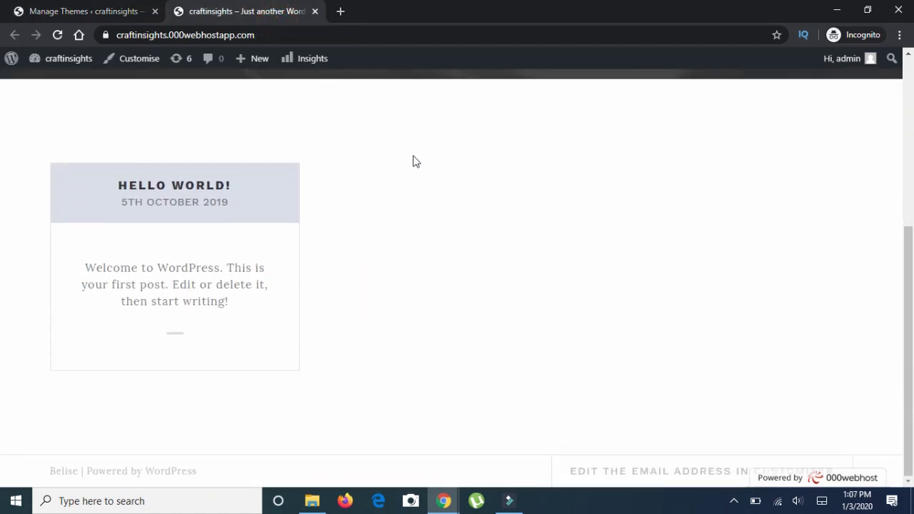
scroll(413, 161, up, 4)
Step: Open the WordPress admin dashboard home and look through its navigation entries and welcome section
click(128, 14)
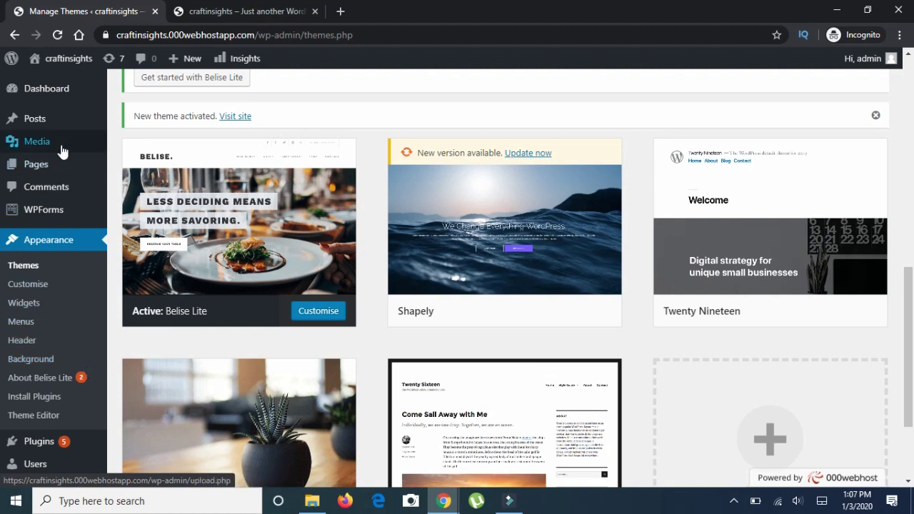
click(74, 94)
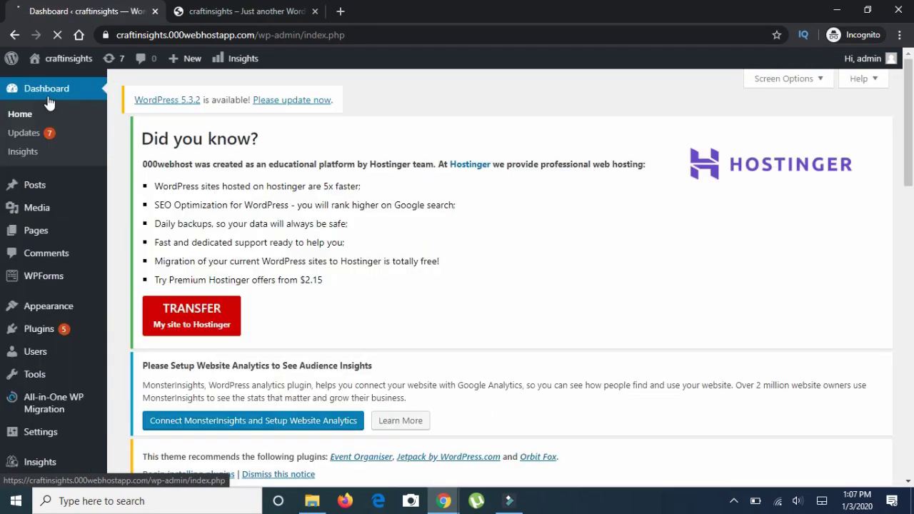
scroll(305, 284, down, 2)
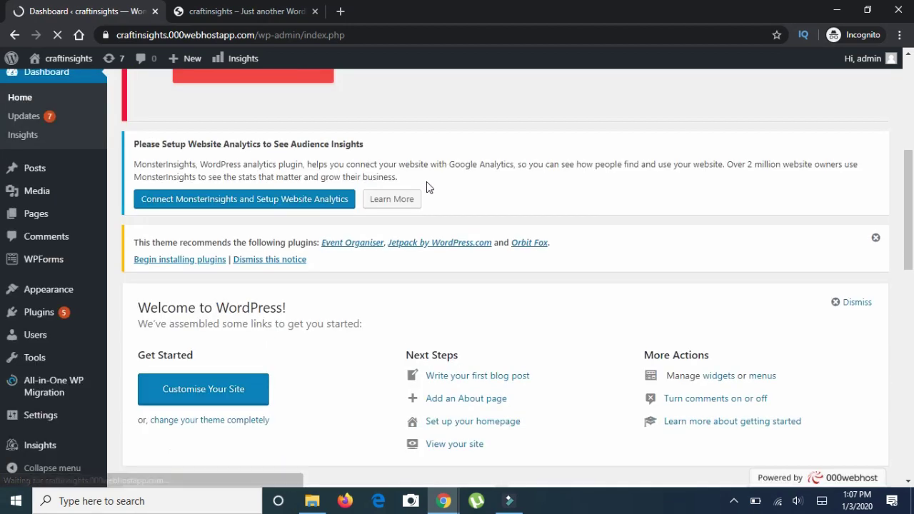
scroll(462, 262, down, 1)
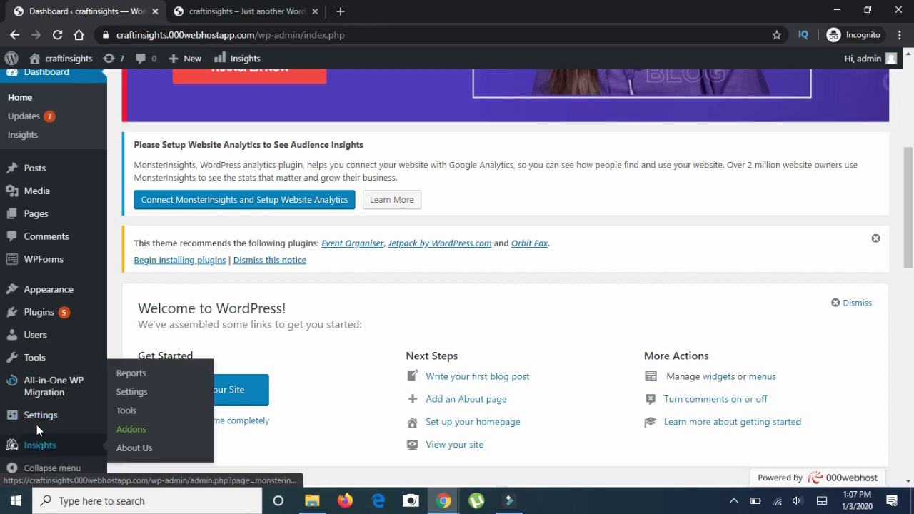
mouse_move(40, 423)
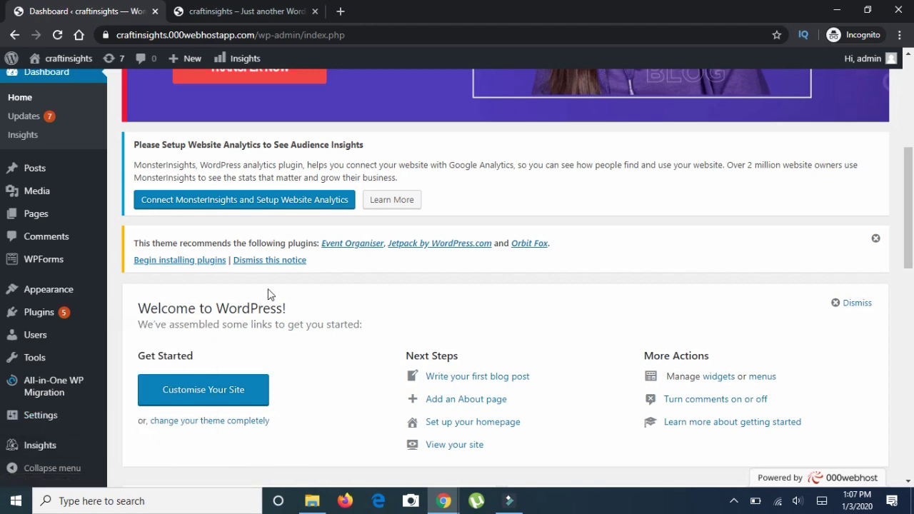
scroll(260, 275, down, 3)
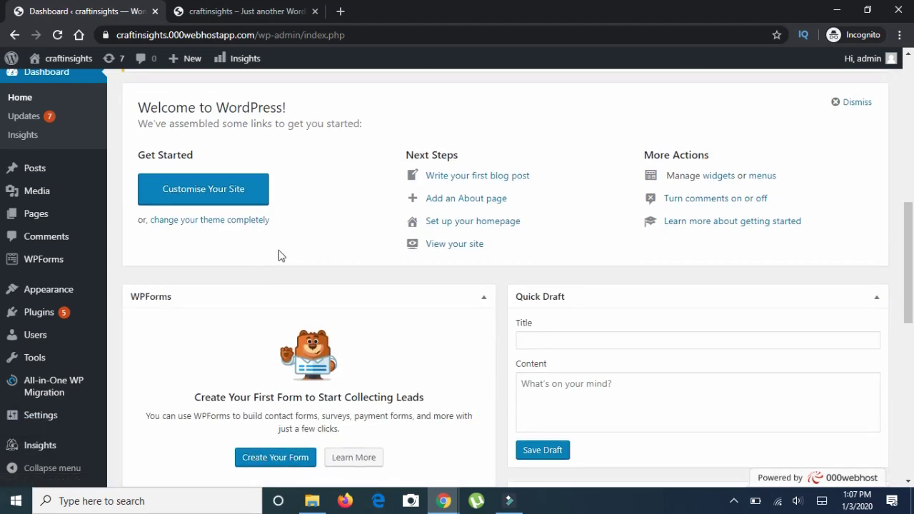
scroll(432, 211, up, 4)
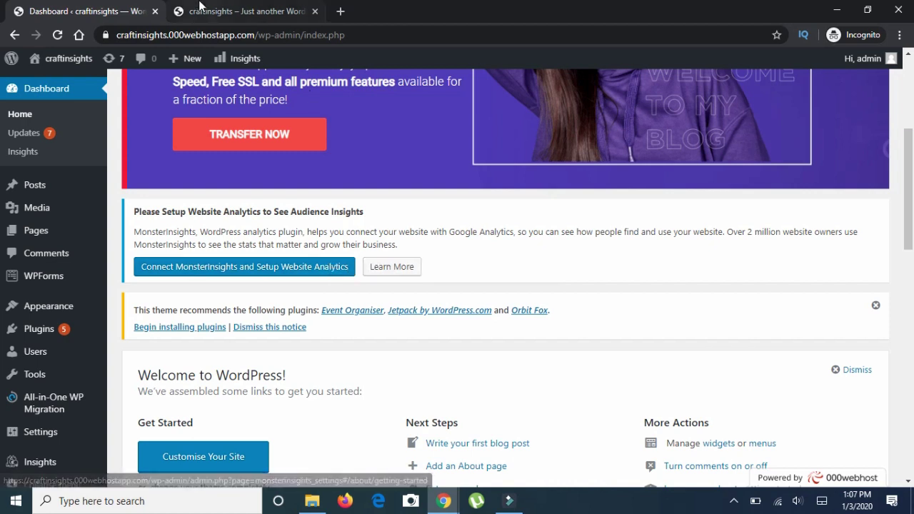
Step: Review the live front page against the Appearance options in the admin dashboard
click(200, 12)
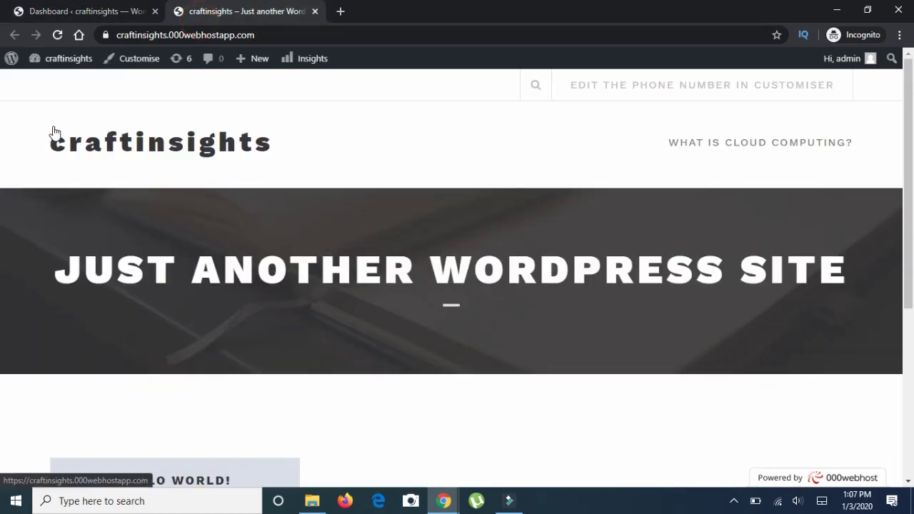
scroll(158, 253, down, 2)
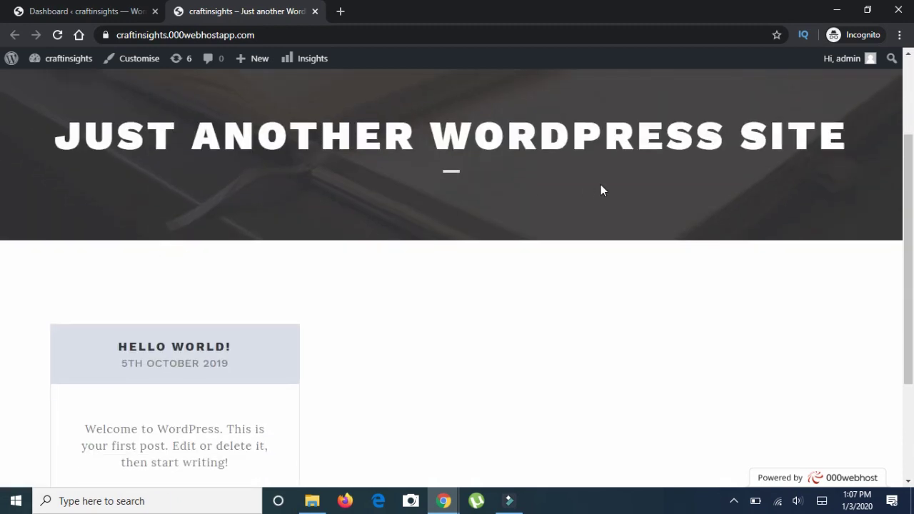
scroll(518, 231, down, 2)
scroll(493, 174, up, 5)
click(100, 11)
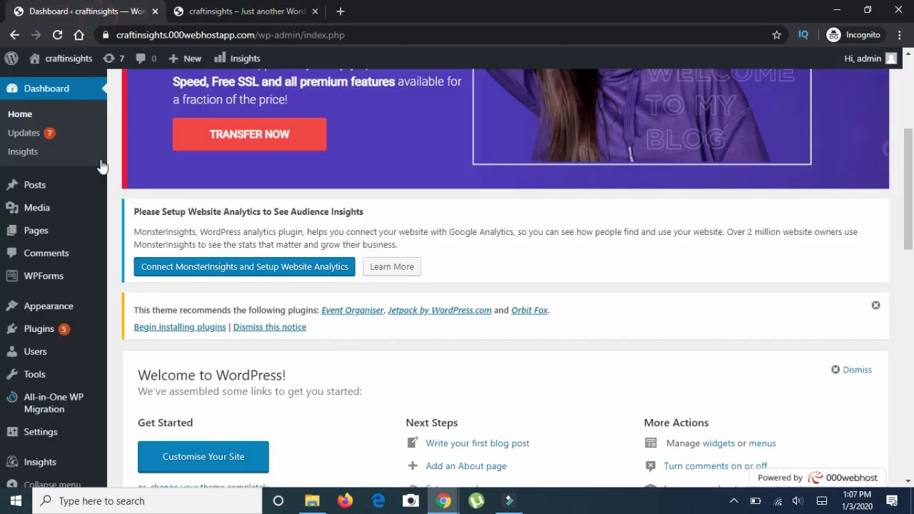
mouse_move(71, 310)
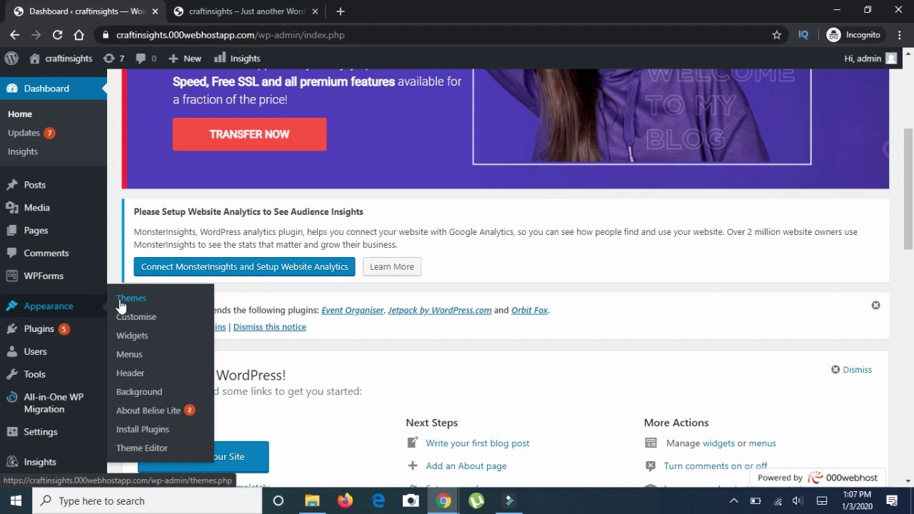
click(218, 8)
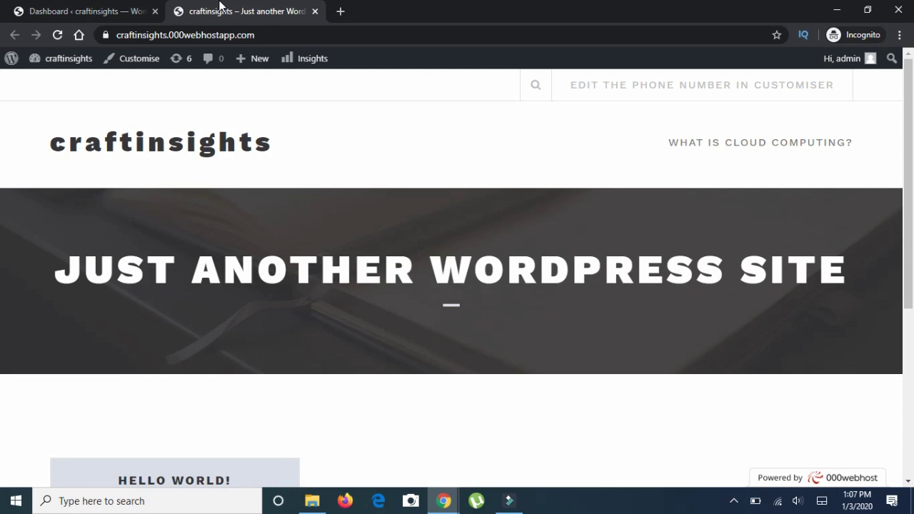
click(163, 10)
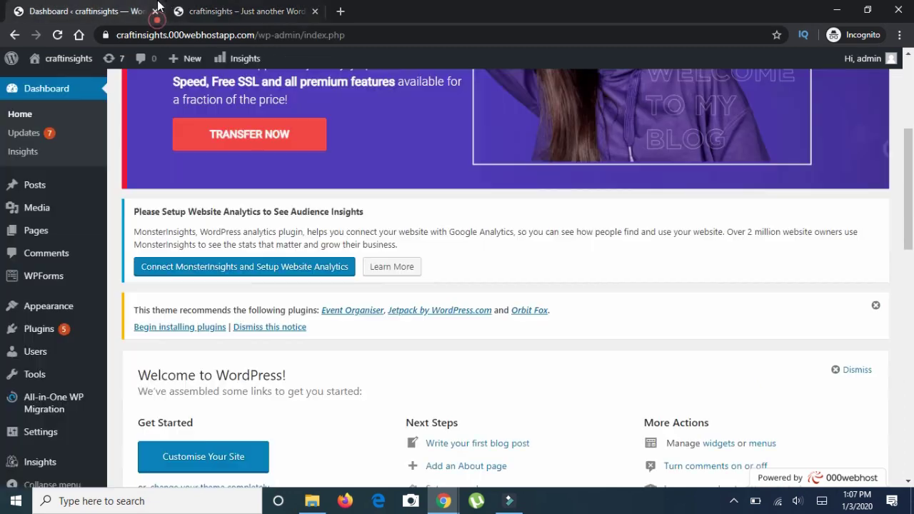
Step: Open the theme management page and look through all the installed themes
scroll(388, 278, down, 3)
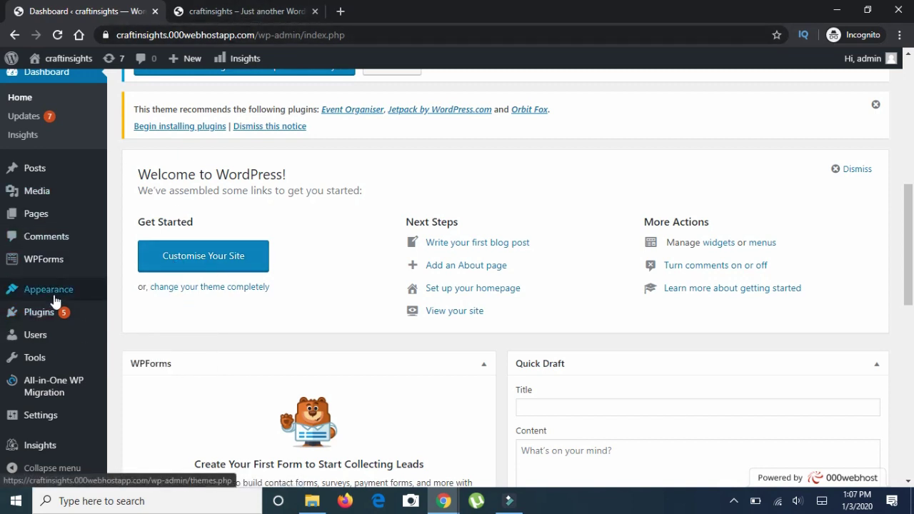
mouse_move(67, 289)
click(135, 293)
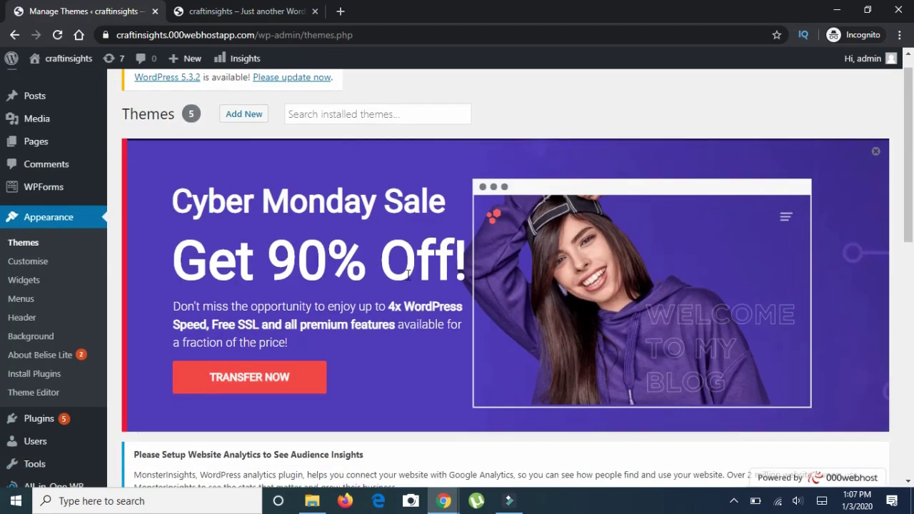
scroll(315, 275, down, 5)
scroll(358, 293, down, 2)
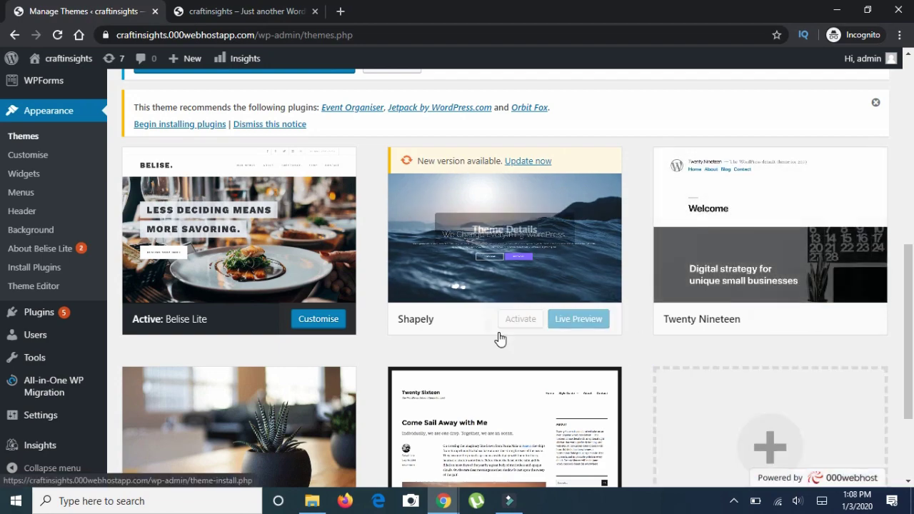
scroll(400, 310, down, 1)
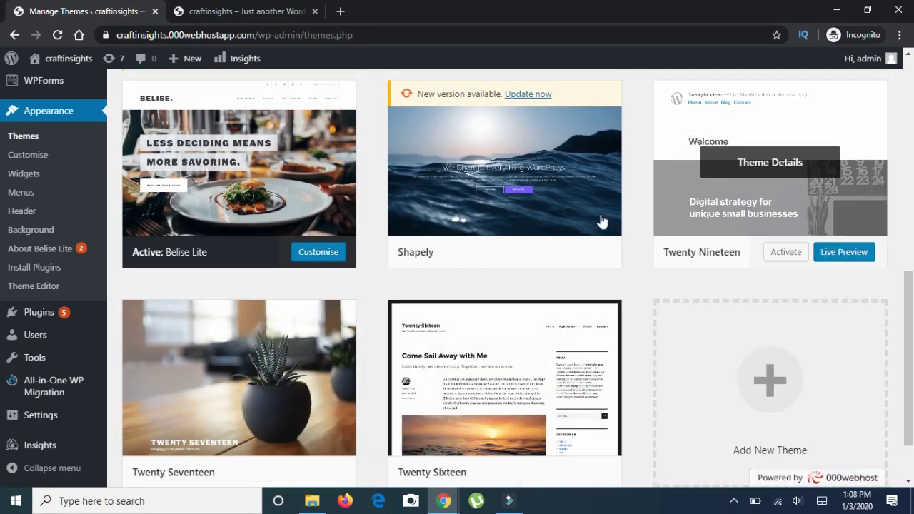
scroll(605, 276, up, 5)
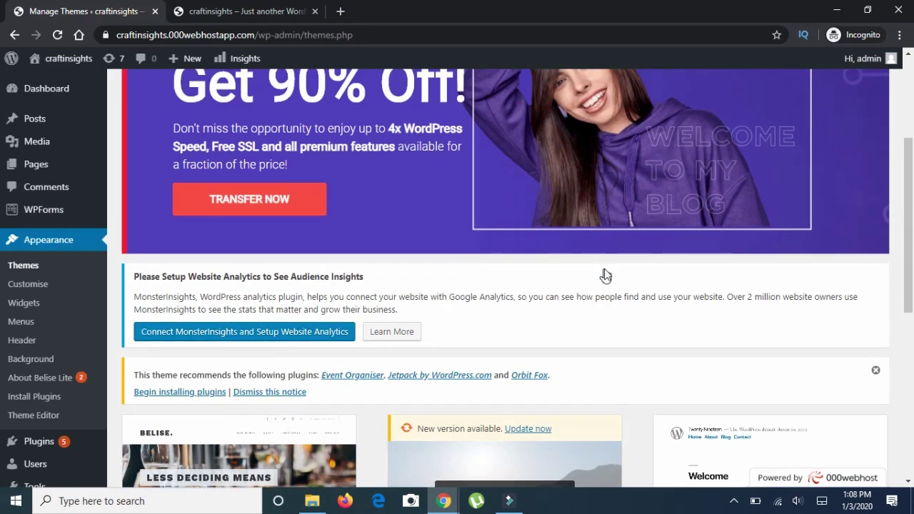
scroll(594, 314, down, 5)
scroll(594, 317, down, 1)
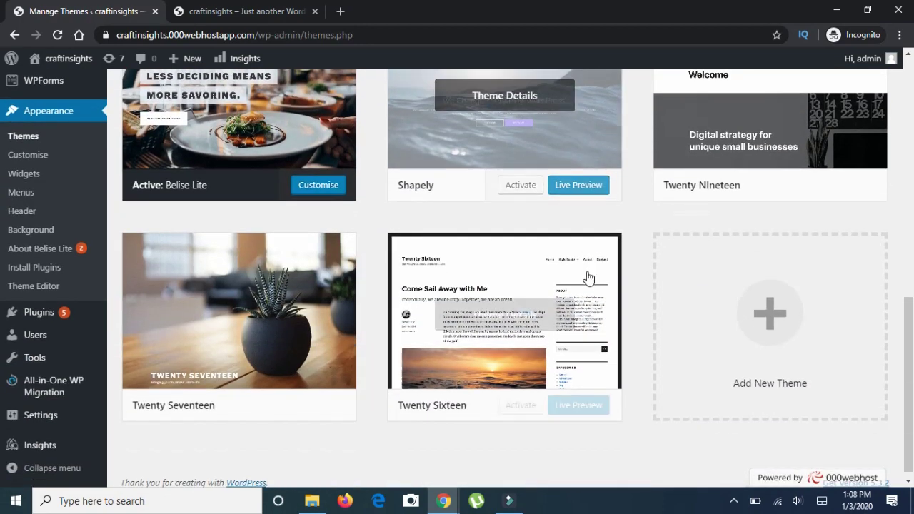
scroll(547, 276, up, 6)
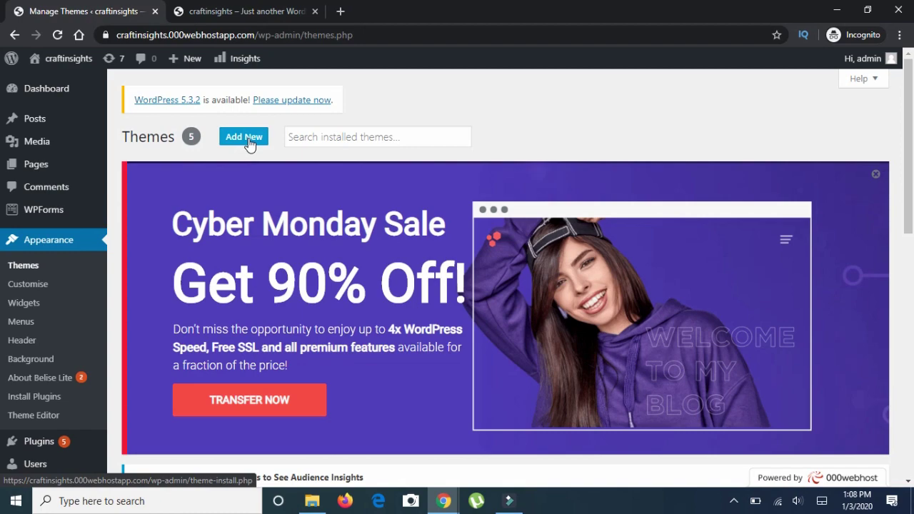
Step: Open the page for adding new themes and browse the featured themes offered there
click(244, 143)
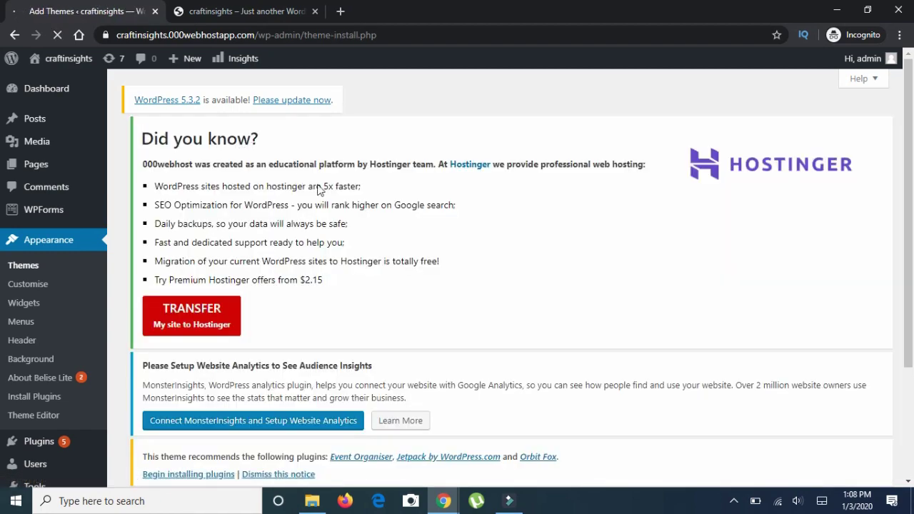
scroll(374, 204, down, 3)
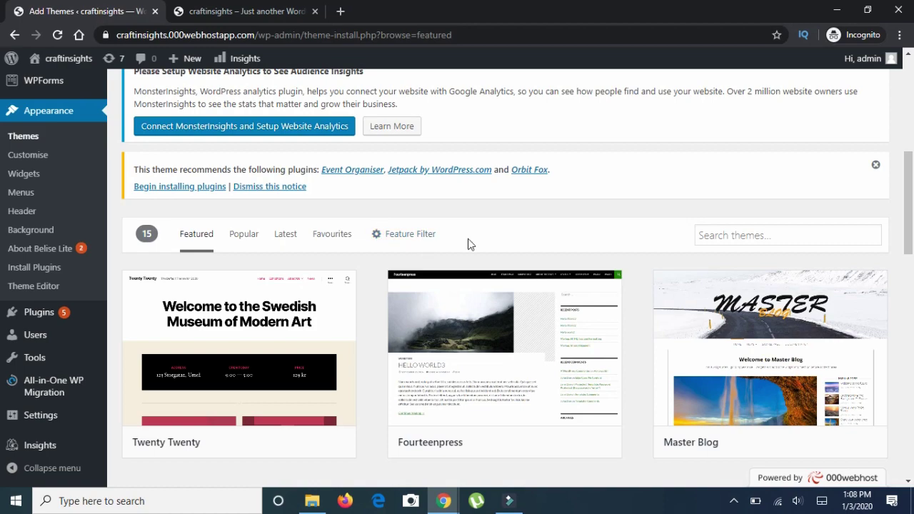
scroll(436, 242, down, 5)
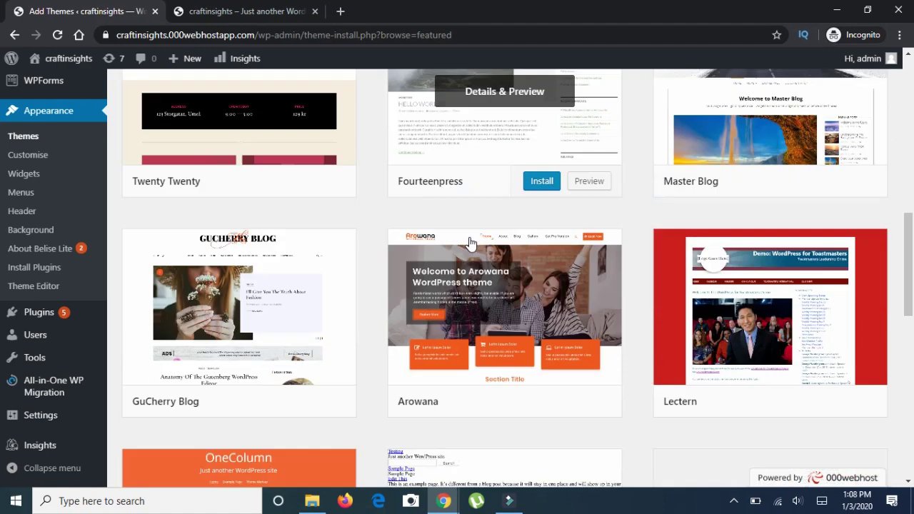
scroll(470, 243, down, 10)
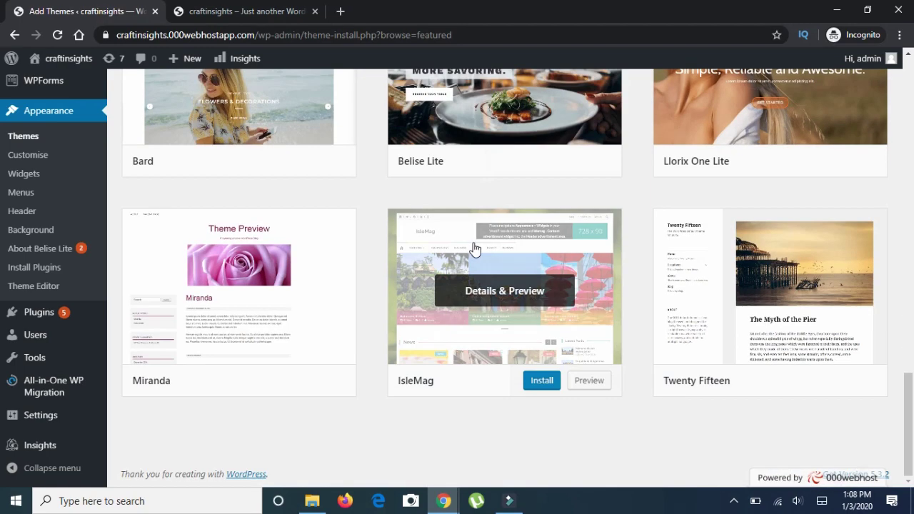
scroll(492, 254, up, 15)
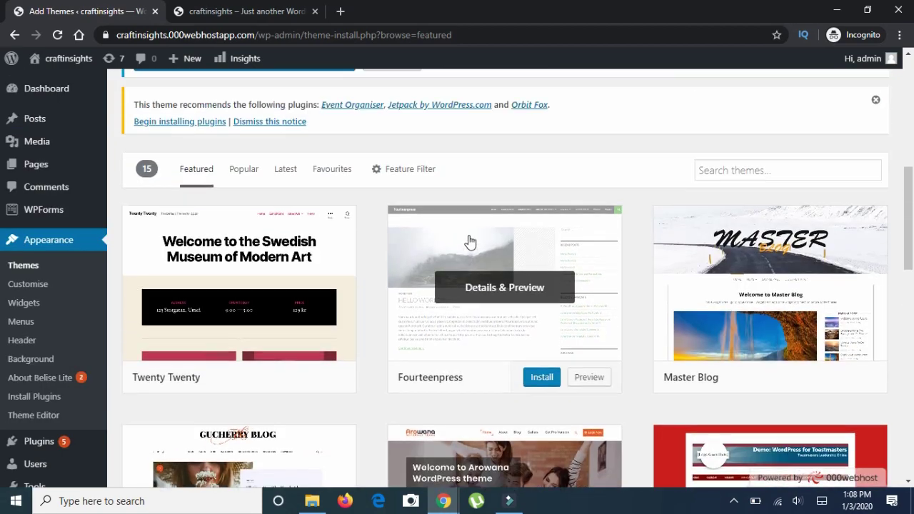
scroll(466, 241, up, 6)
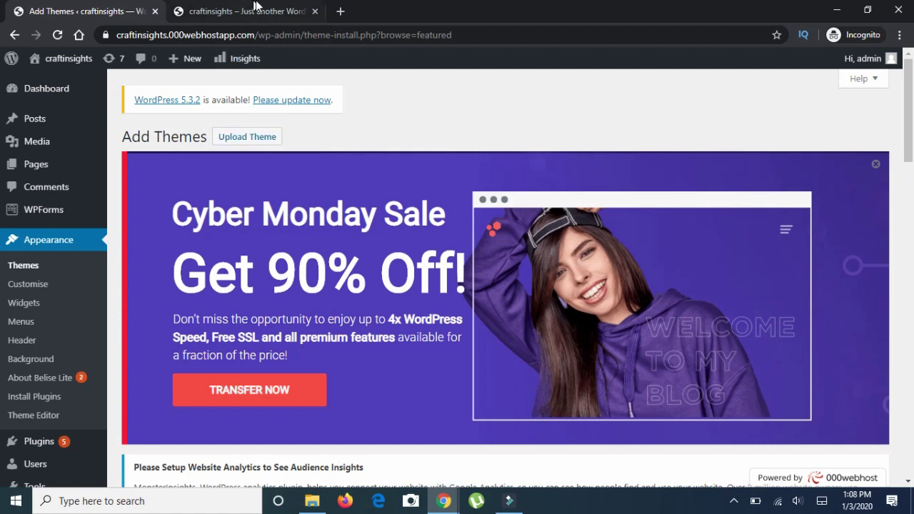
Step: Open the wordpress.org website in a new browser tab
click(342, 12)
text(wo)
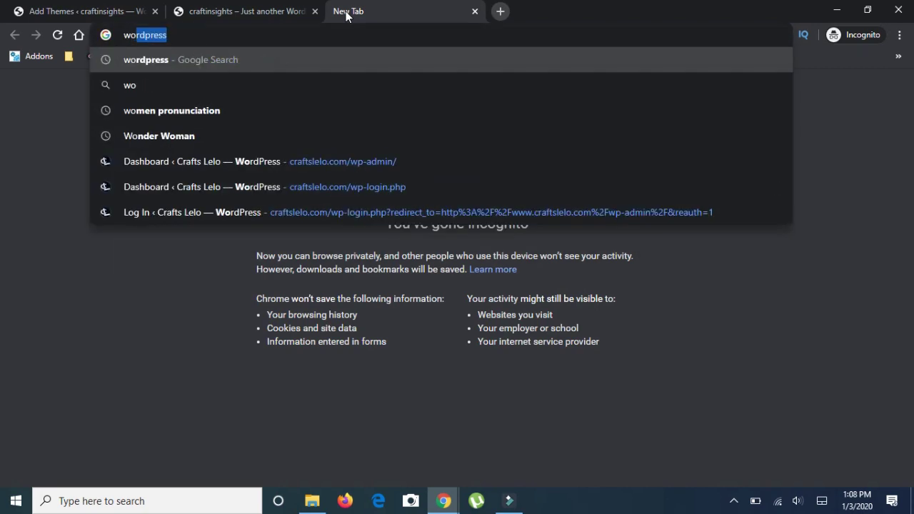
text(rdpr)
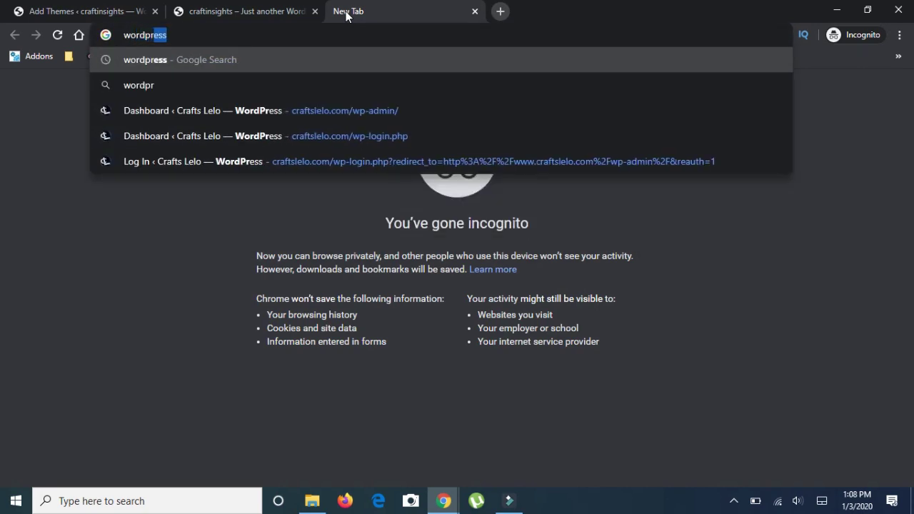
text(ess we)
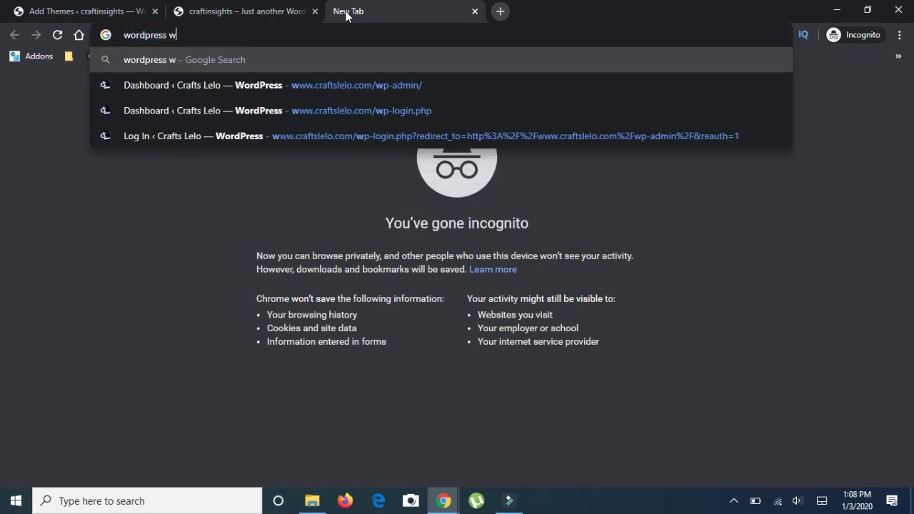
key(BackSpace)
key(BackSpace)
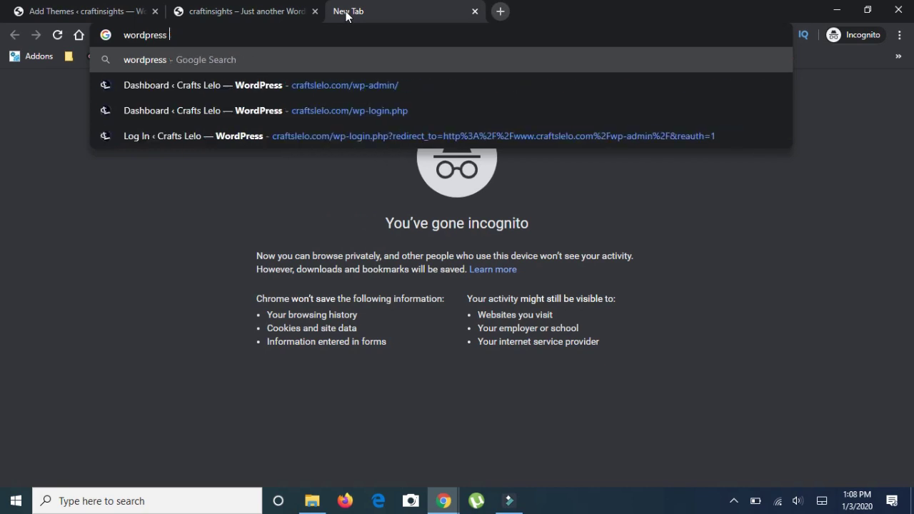
text(.org)
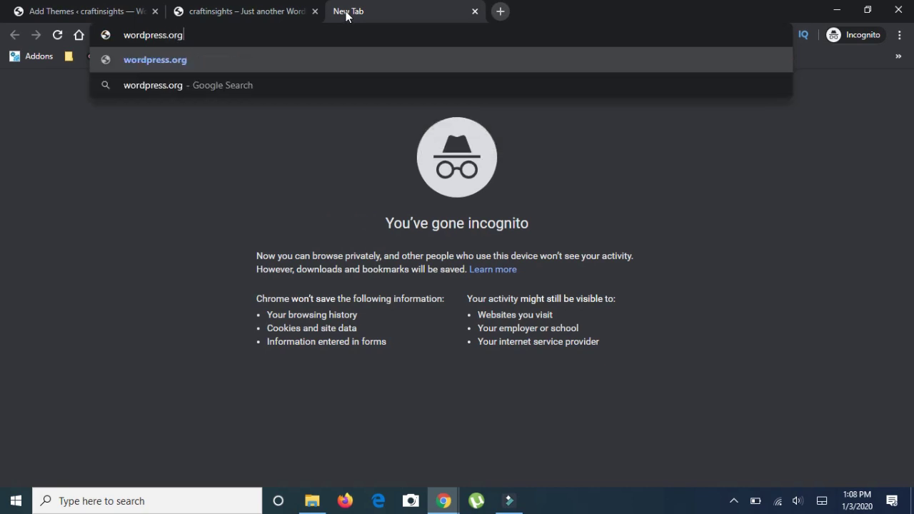
key(Return)
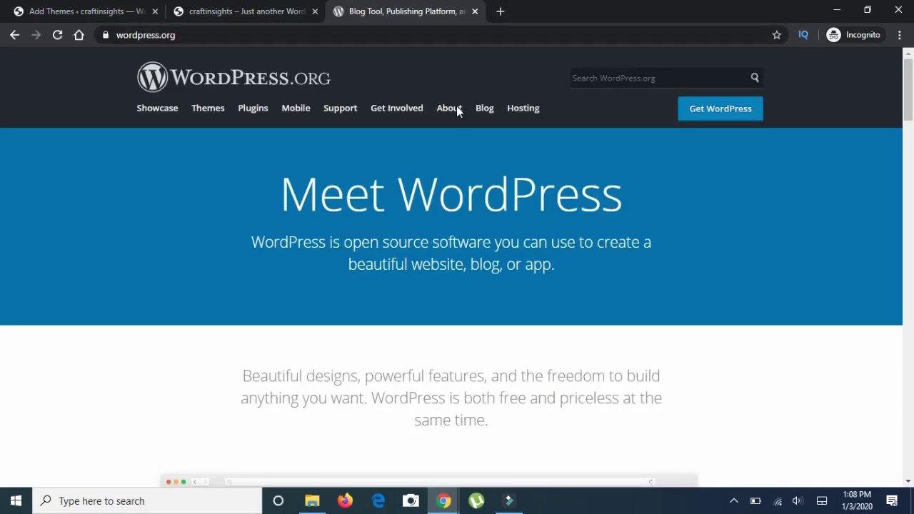
Step: Open the Theme Directory on wordpress.org and browse the featured themes
click(219, 117)
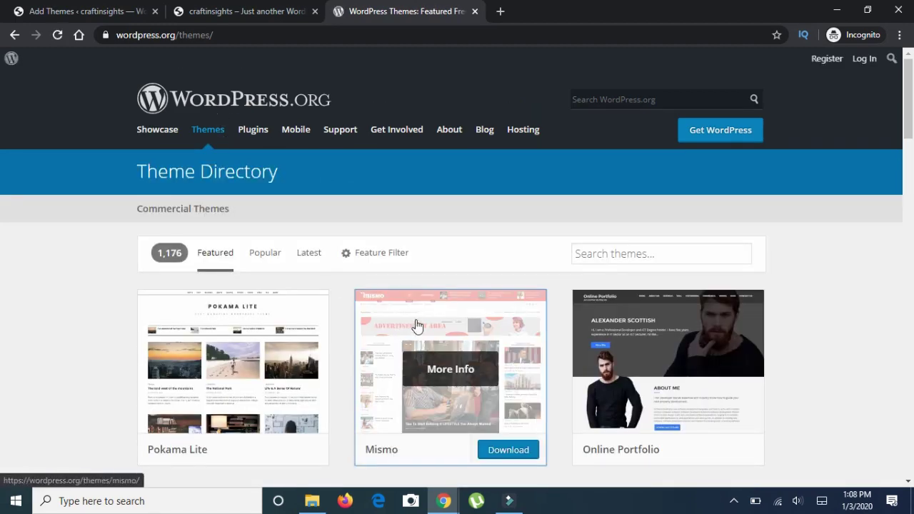
scroll(421, 322, down, 2)
scroll(777, 297, down, 7)
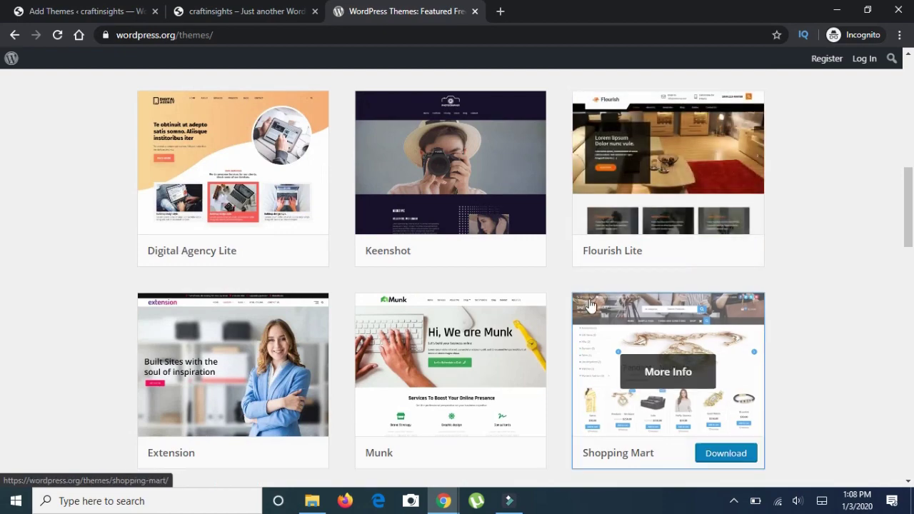
scroll(426, 302, up, 9)
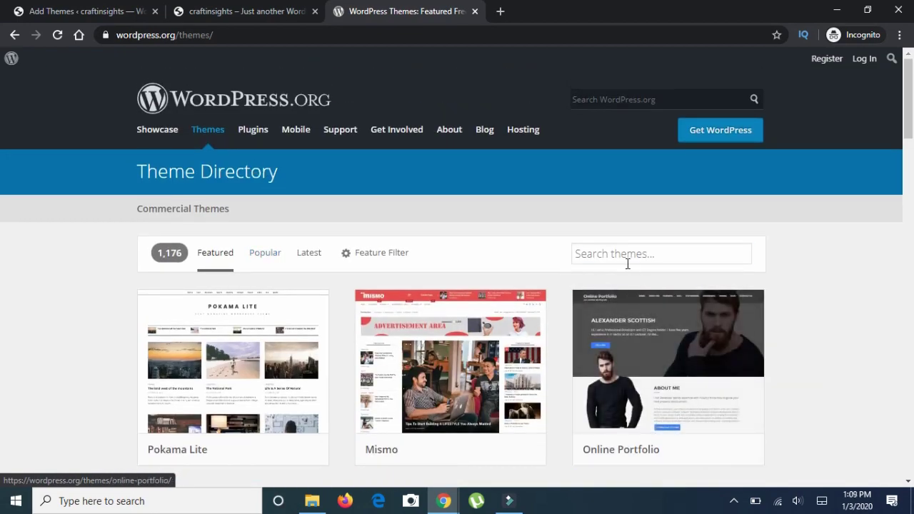
Step: Search the Theme Directory for "sydney" and download the Sydney theme
click(627, 263)
text(sydney)
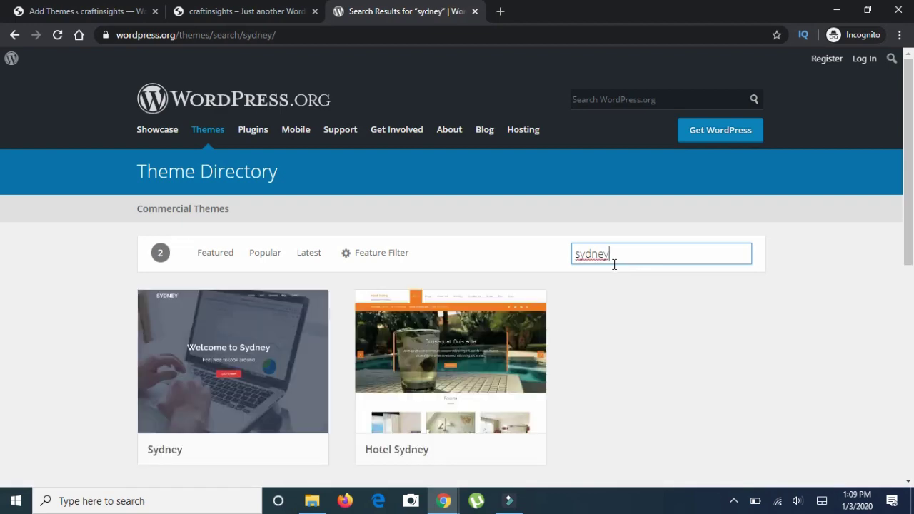
scroll(235, 271, down, 2)
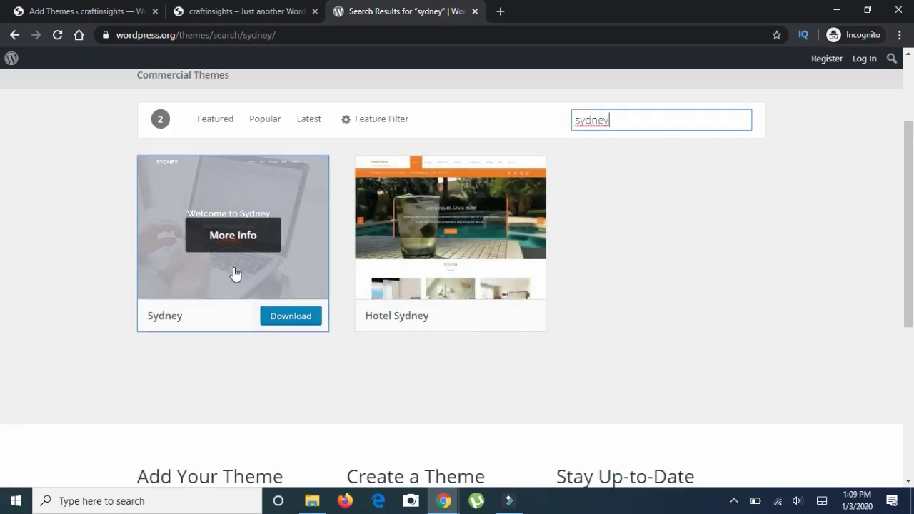
click(299, 323)
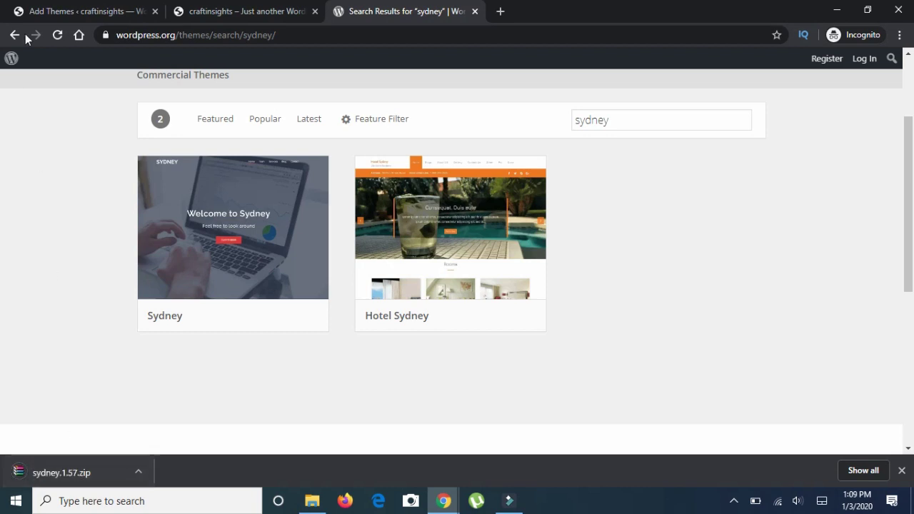
Step: Show the downloaded sydney.1.57.zip in File Explorer and move it from Downloads into New folder (2)
click(140, 472)
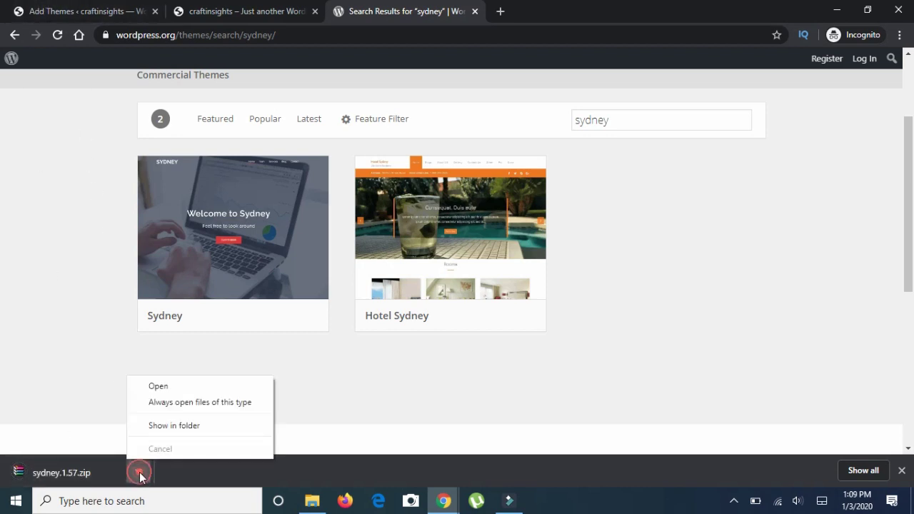
click(172, 430)
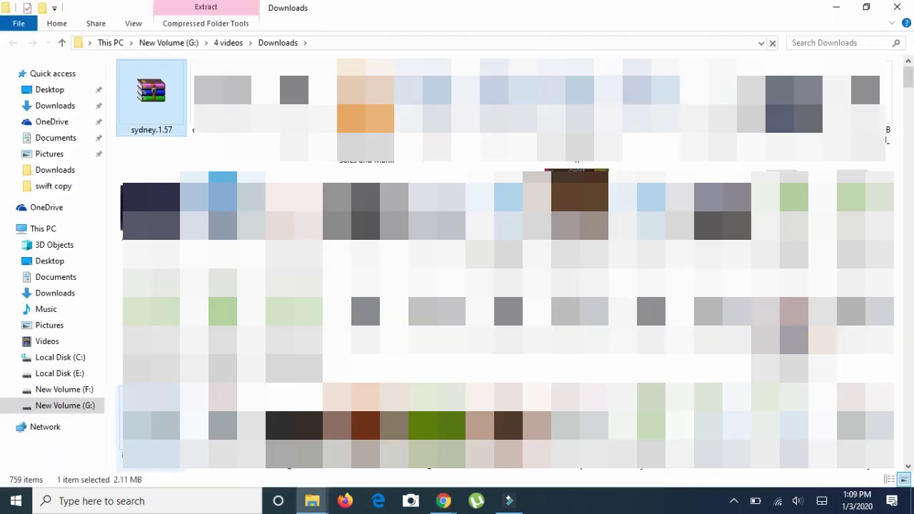
mouse_move(321, 505)
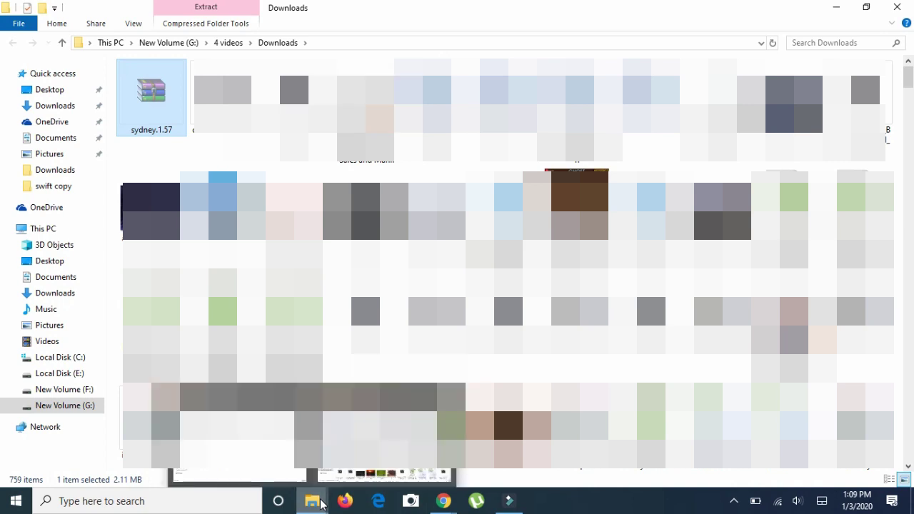
click(240, 474)
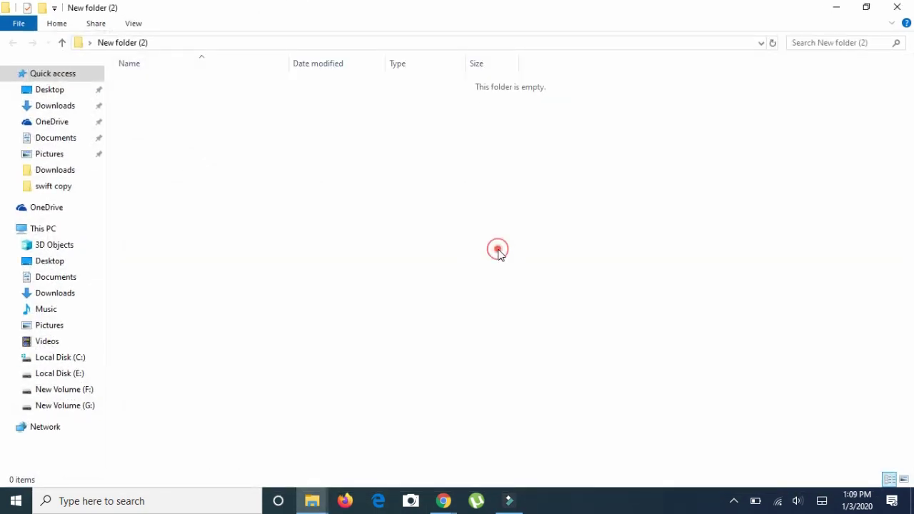
key(ctrl+v)
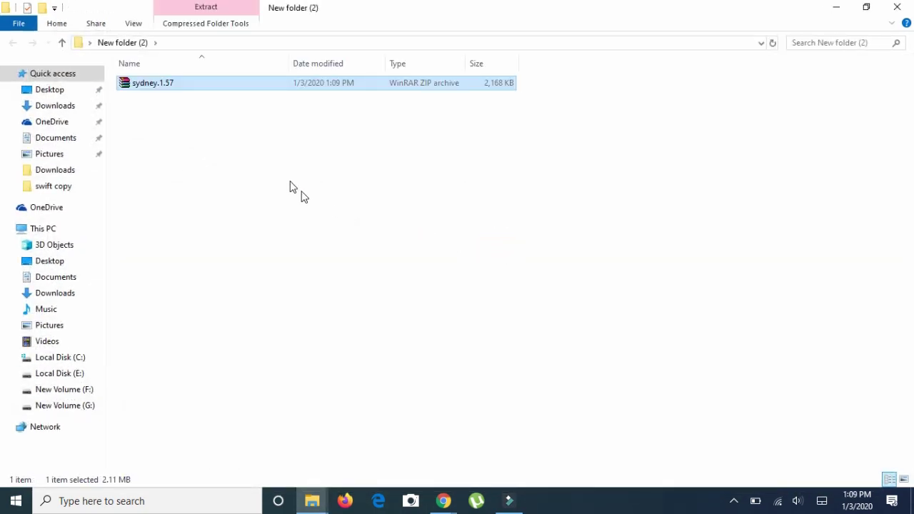
click(236, 155)
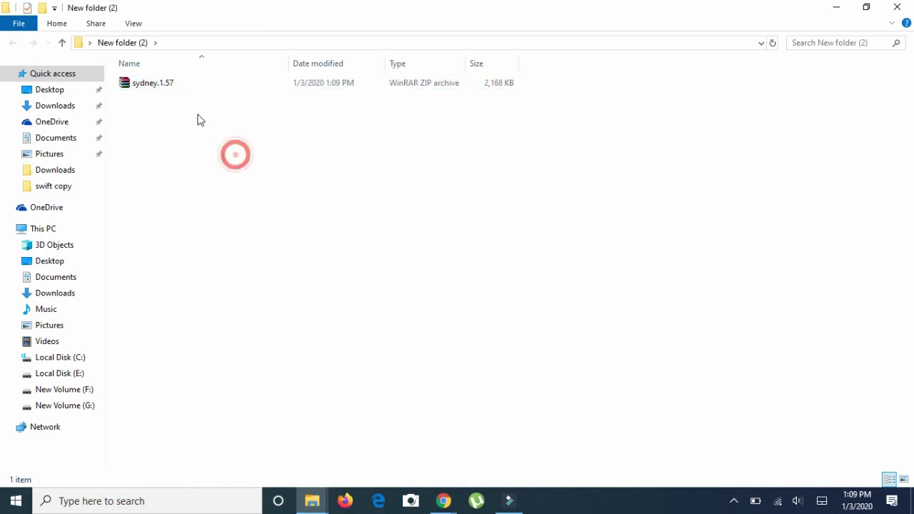
click(159, 85)
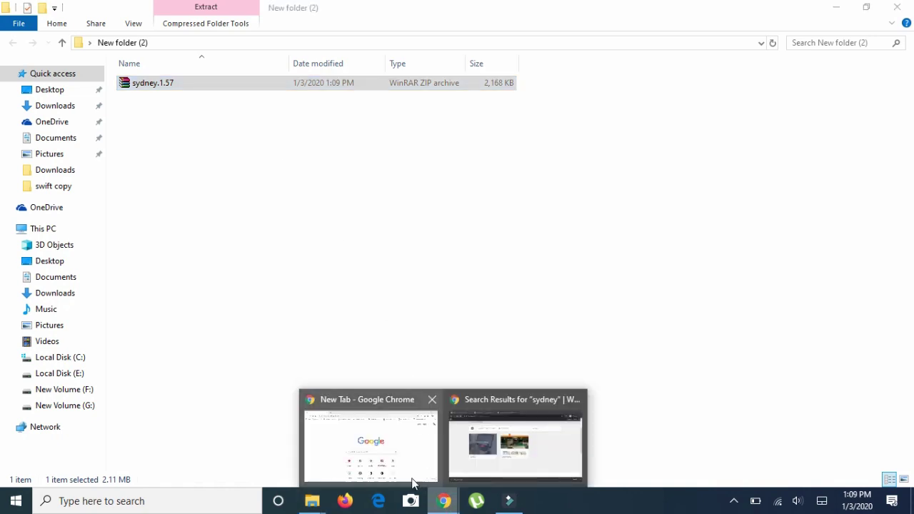
Step: Switch back to Chrome and open the zip upload form on the craftinsights Add Themes page
click(490, 449)
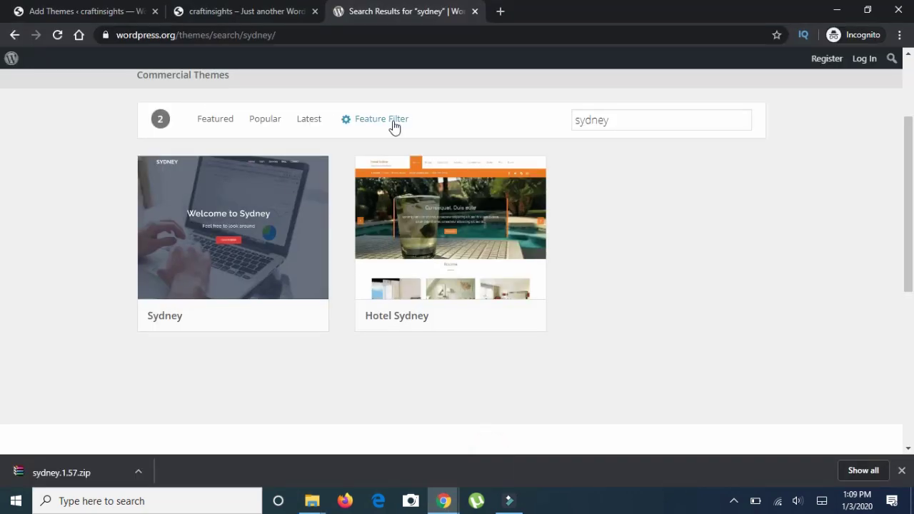
scroll(359, 194, up, 3)
click(104, 10)
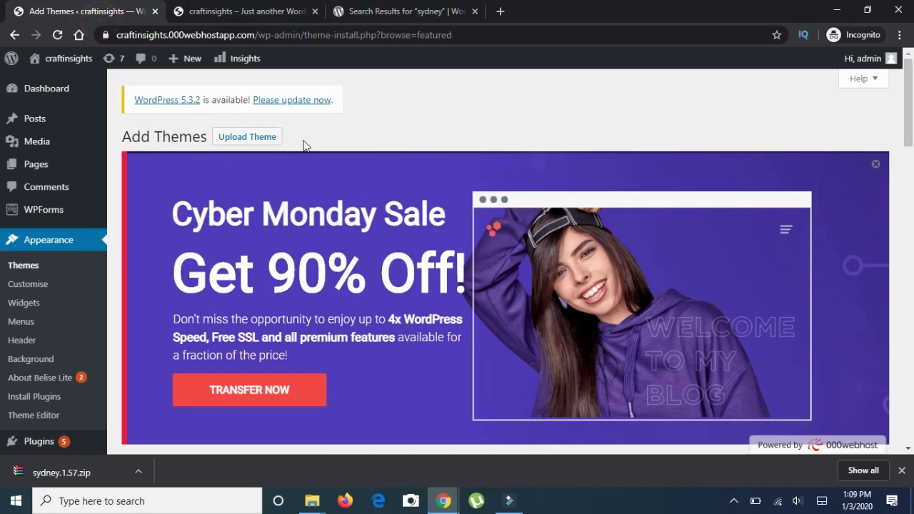
click(255, 141)
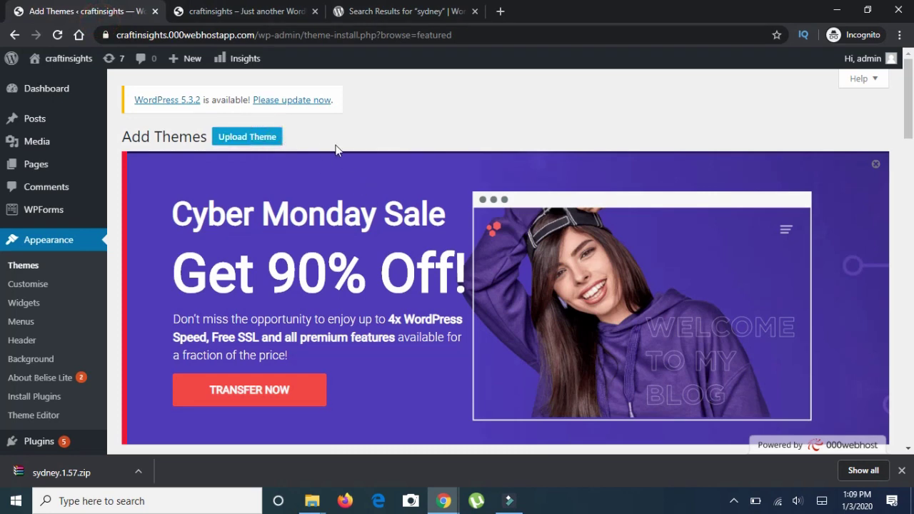
scroll(337, 150, down, 7)
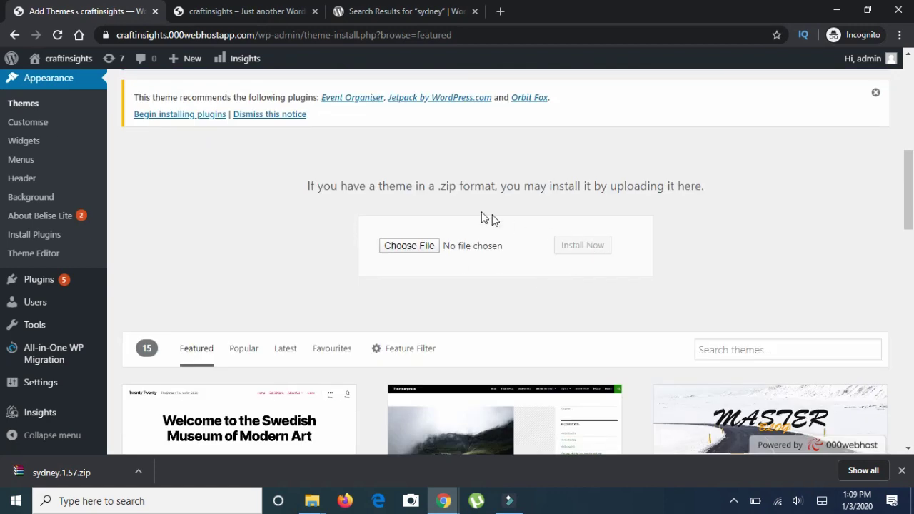
drag(411, 189, 496, 189)
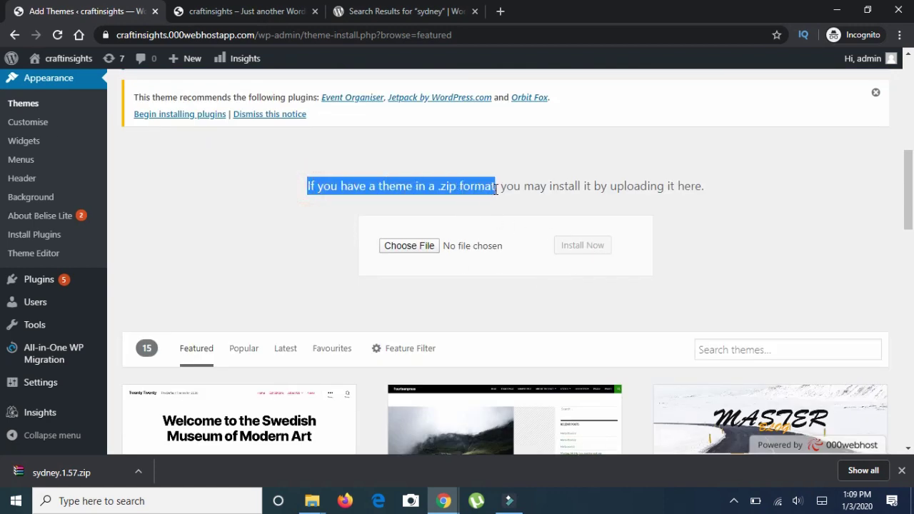
click(436, 187)
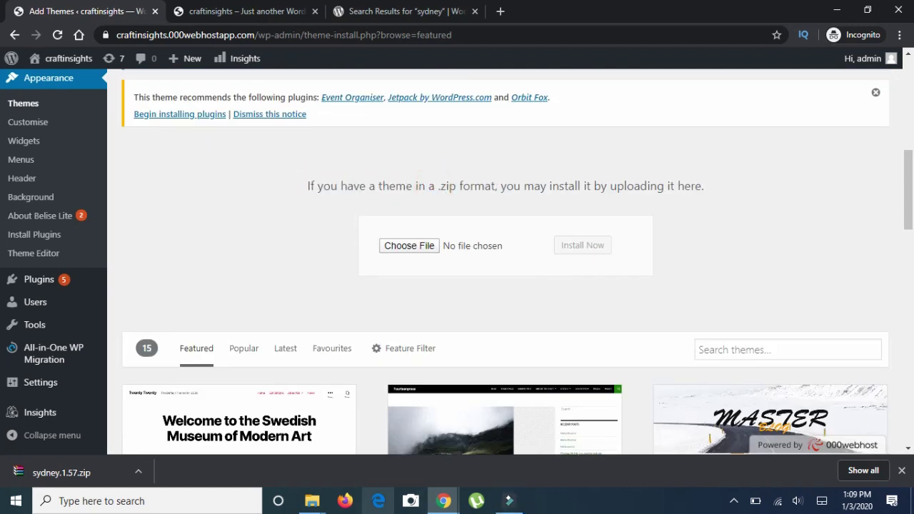
Step: Supply sydney.1.57.zip from New folder (2) to the theme upload form and install it
mouse_move(321, 509)
click(286, 450)
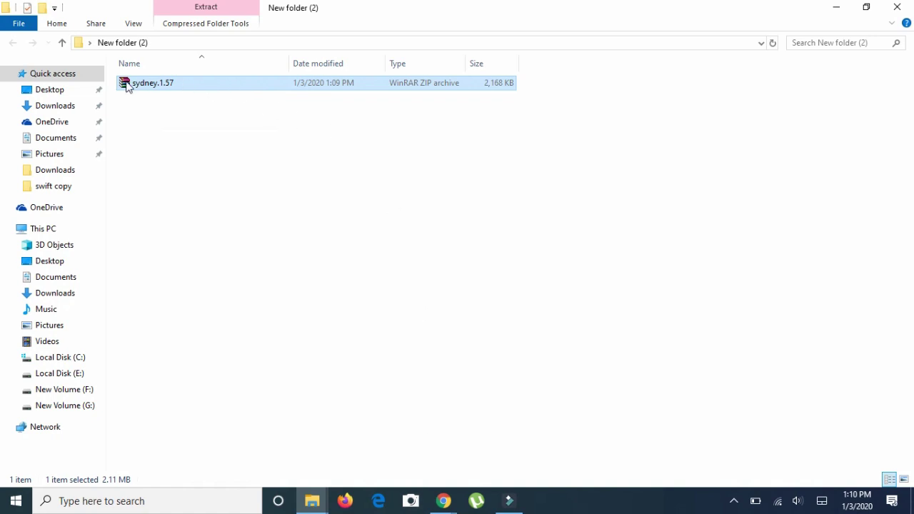
drag(131, 84, 488, 257)
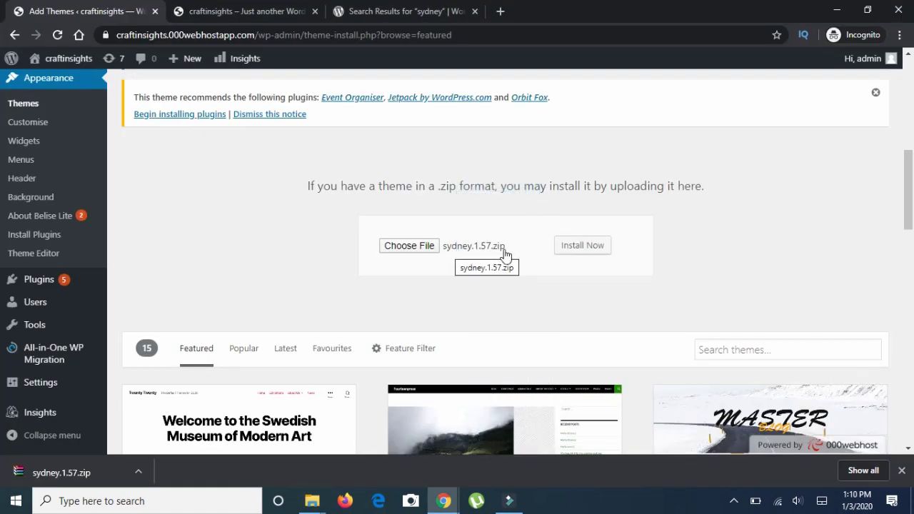
click(582, 246)
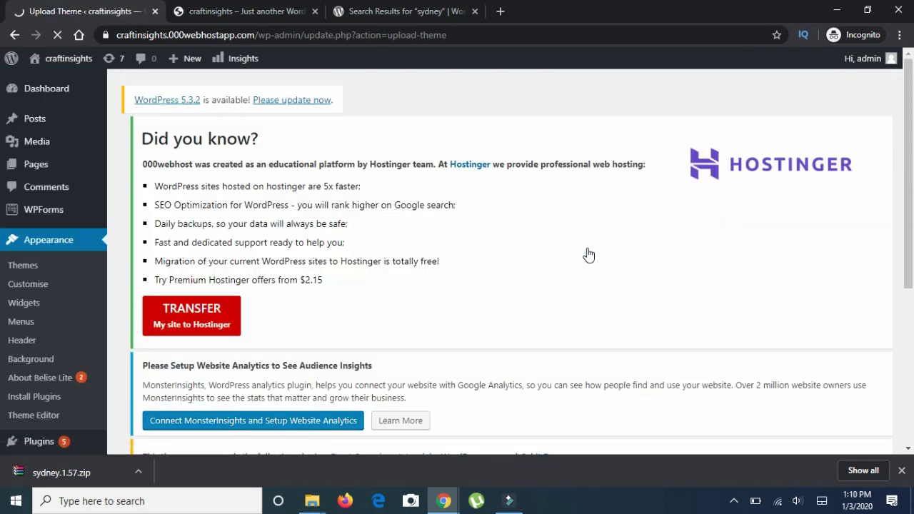
scroll(581, 250, down, 4)
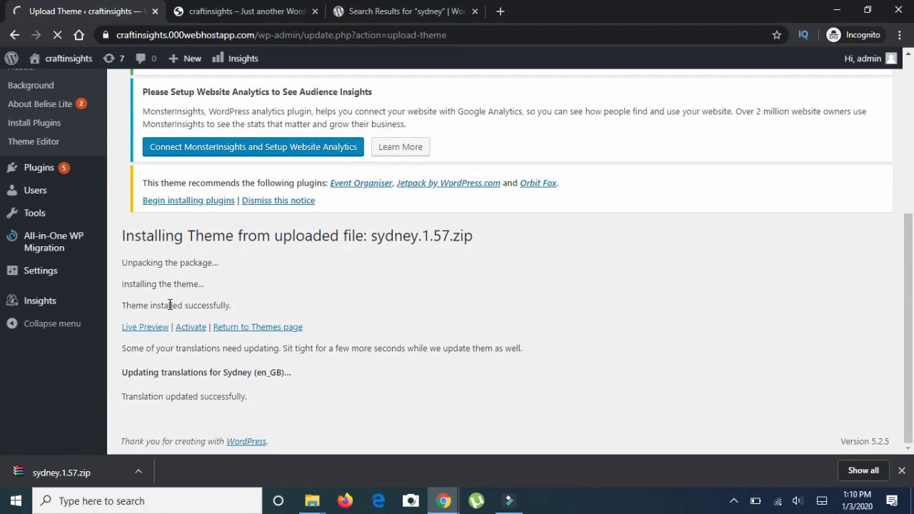
Step: Activate the newly installed Sydney theme and dismiss the browser's download bar
drag(129, 308, 241, 316)
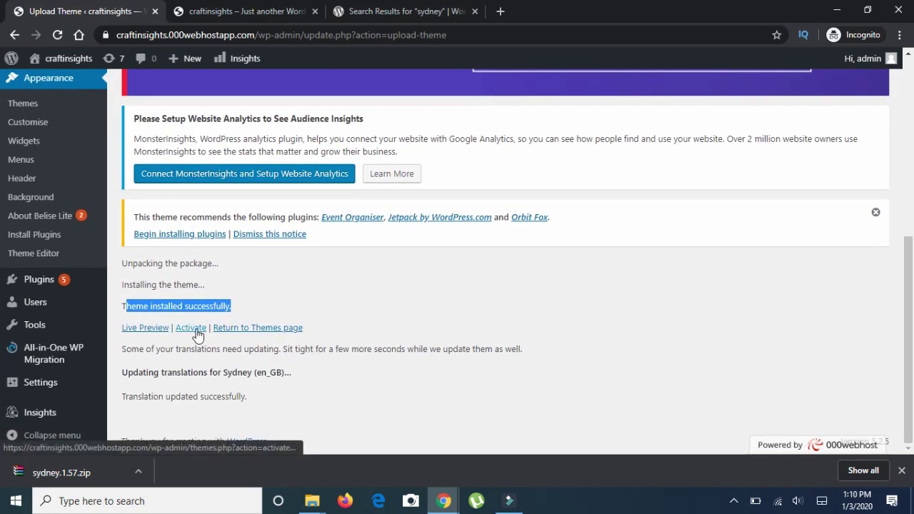
click(190, 330)
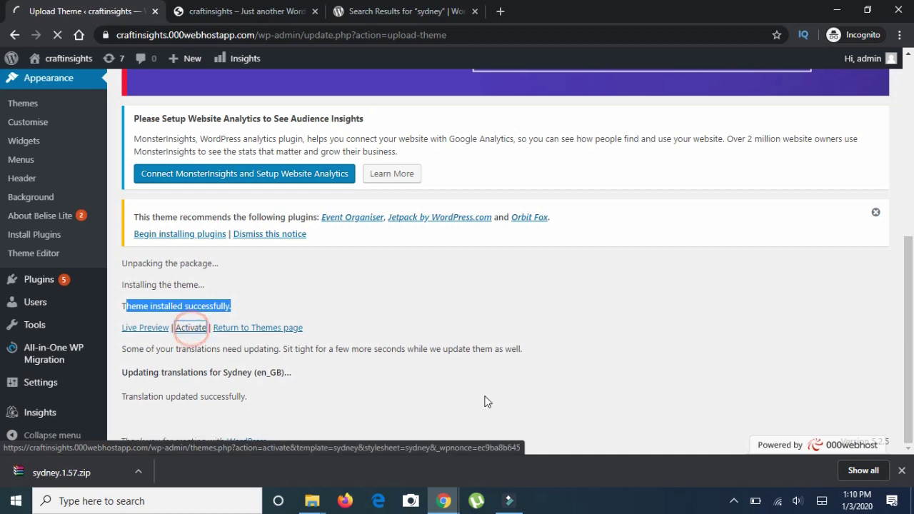
click(902, 473)
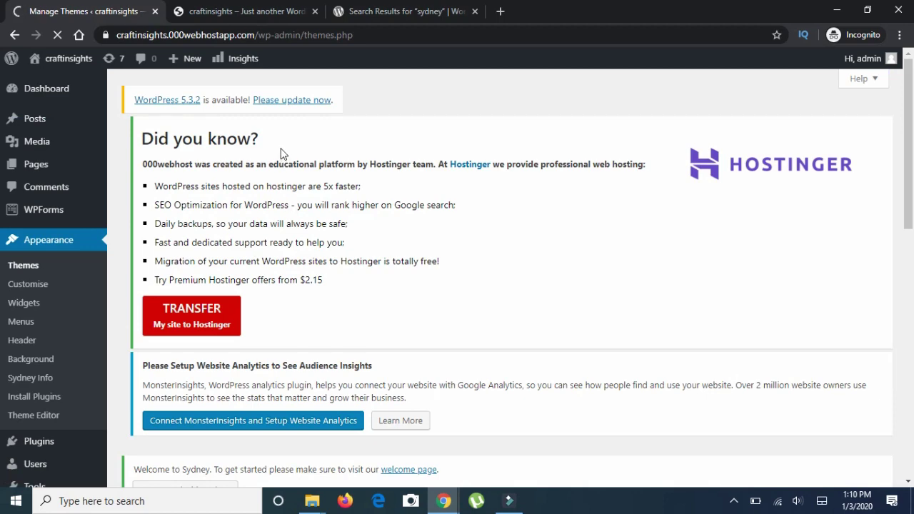
Step: Check the Sydney theme's card on the Manage Themes page and reload the craftinsights live site
scroll(307, 157, down, 3)
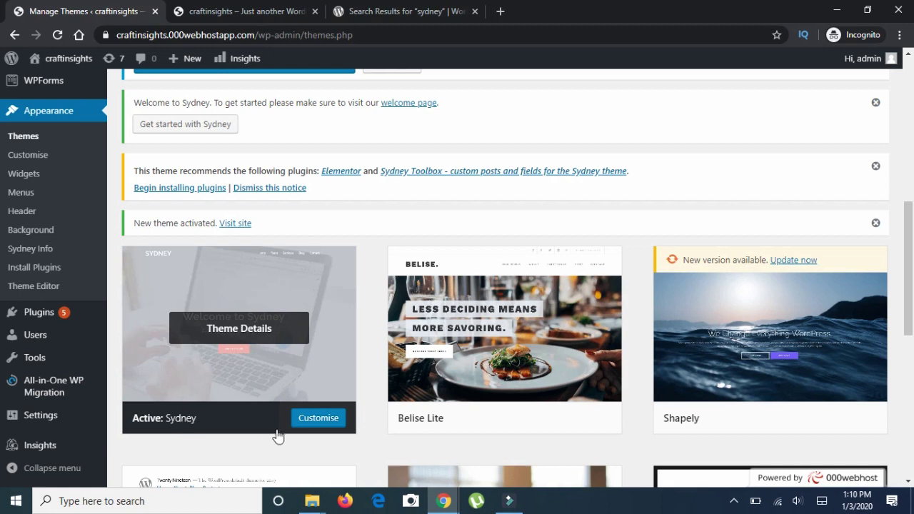
mouse_move(506, 384)
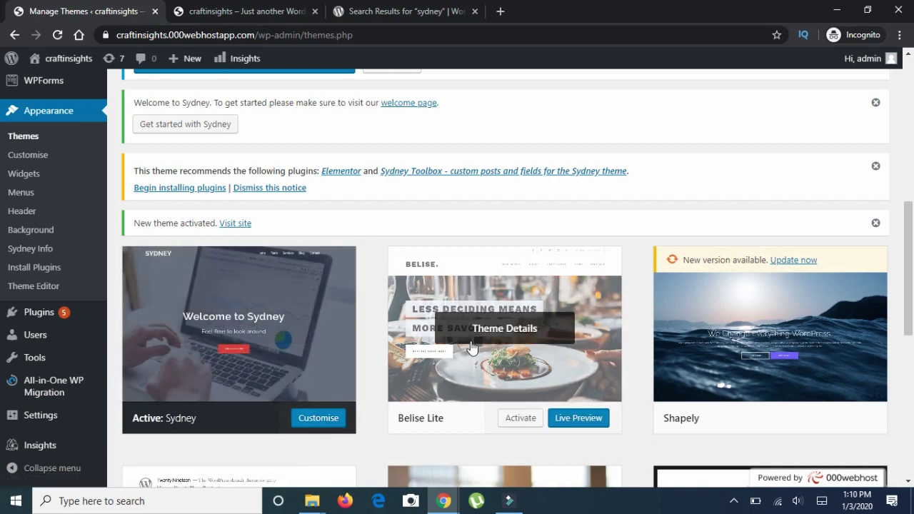
click(283, 8)
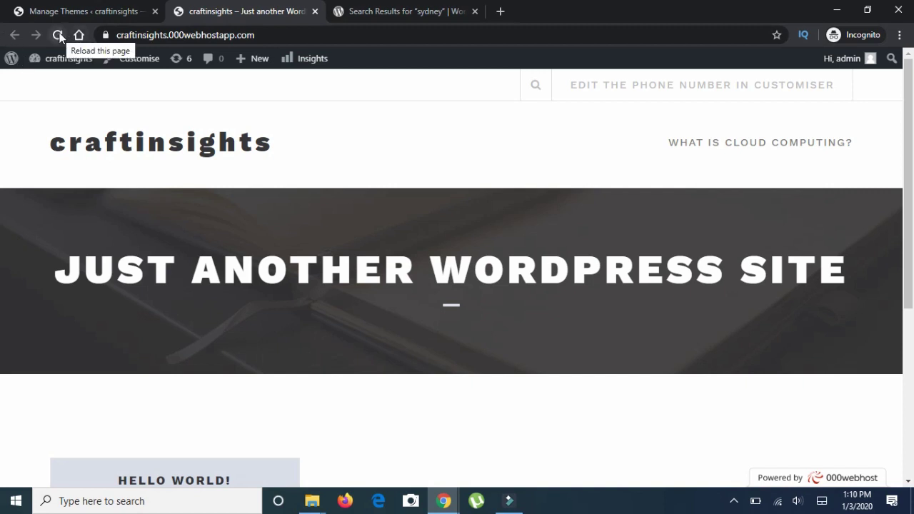
click(59, 35)
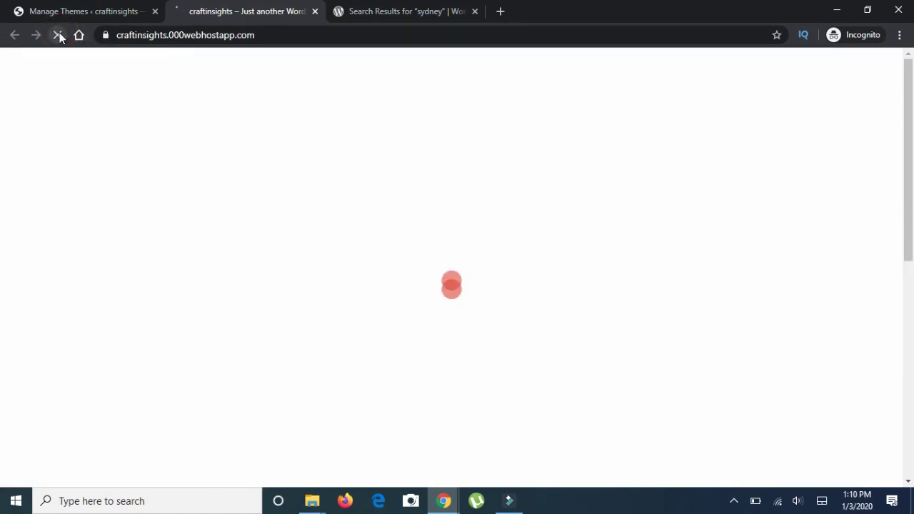
Step: Examine the craftinsights home page under the new theme, including its header, the Hello world! post and the sidebar widgets
scroll(369, 183, down, 3)
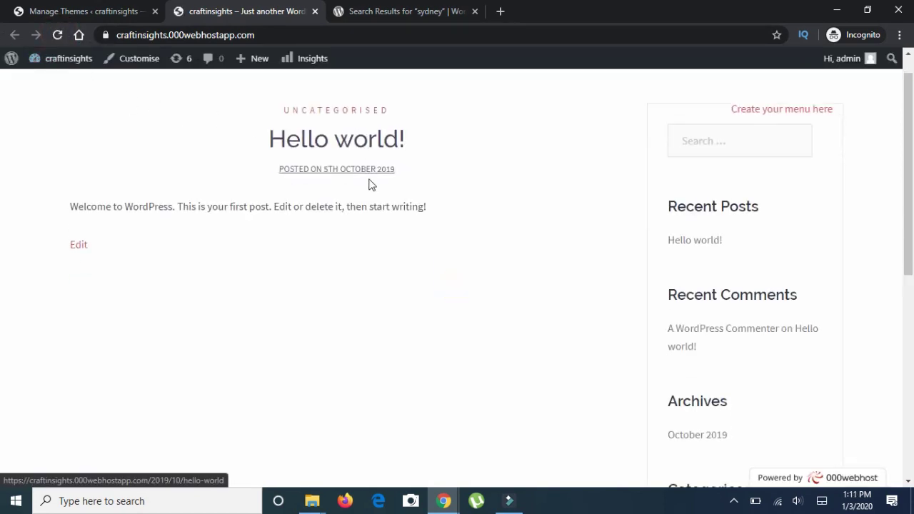
scroll(354, 198, up, 3)
scroll(354, 198, down, 6)
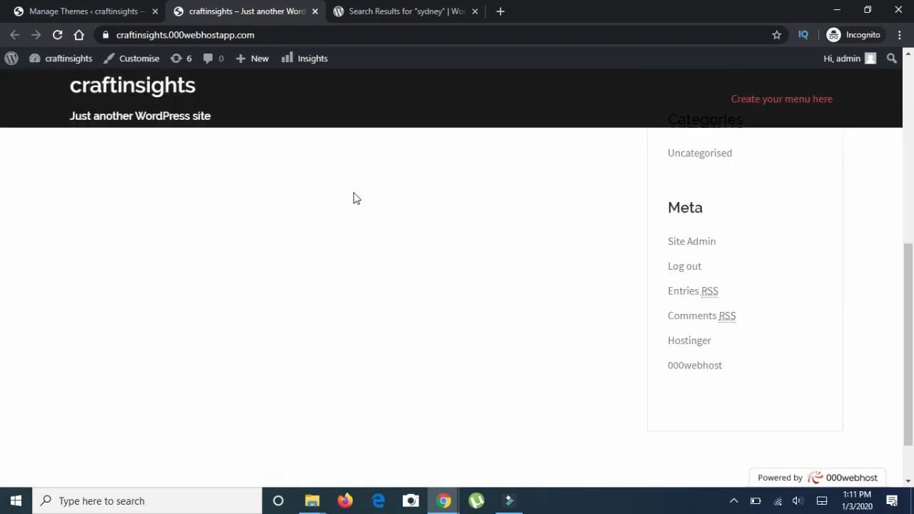
scroll(357, 202, up, 6)
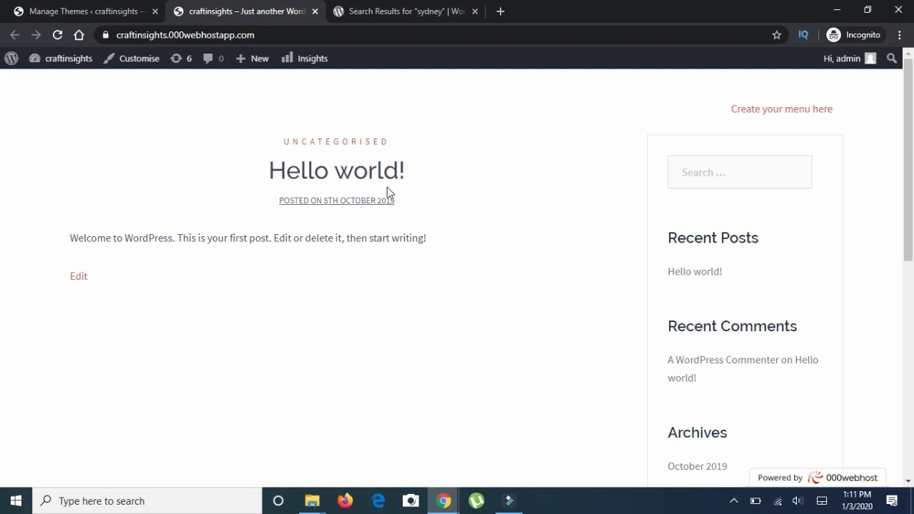
scroll(455, 183, down, 5)
scroll(453, 185, up, 5)
scroll(421, 185, down, 1)
scroll(421, 186, down, 1)
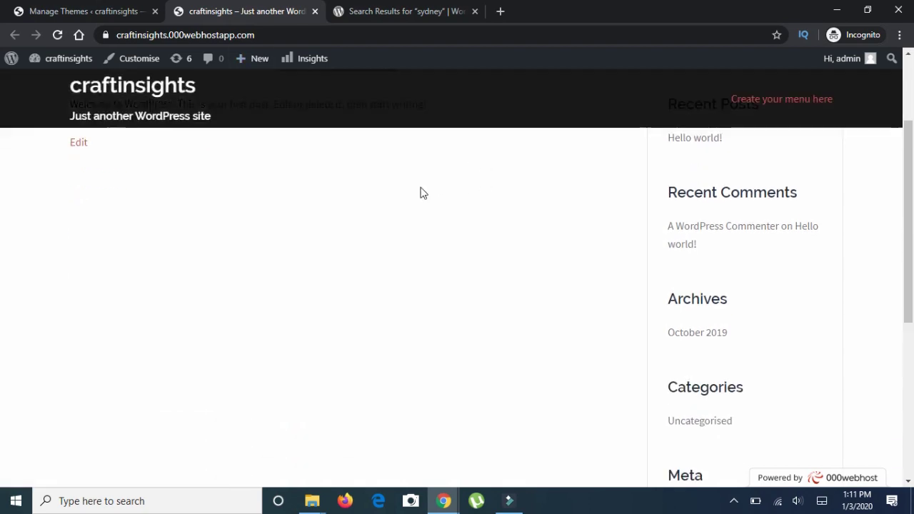
scroll(428, 198, up, 3)
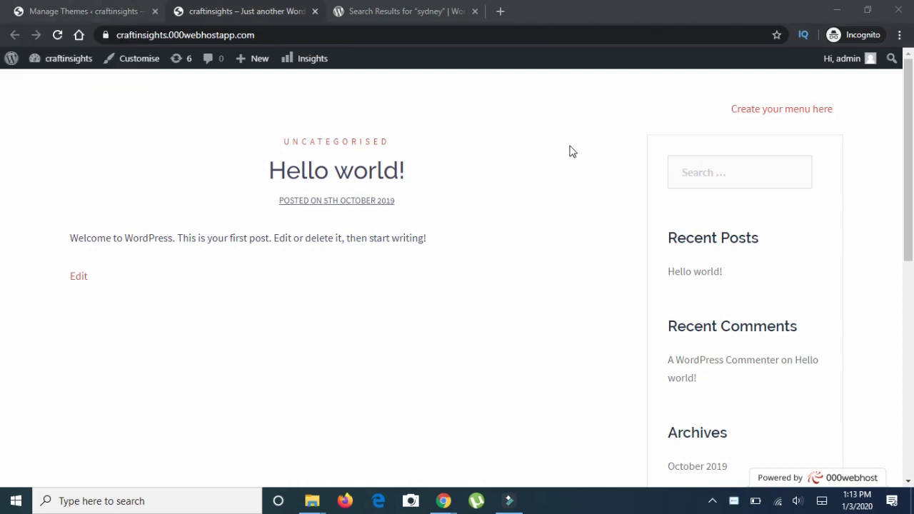
Step: Return to the Manage Themes page and go to the active Sydney theme's Customise option
click(61, 6)
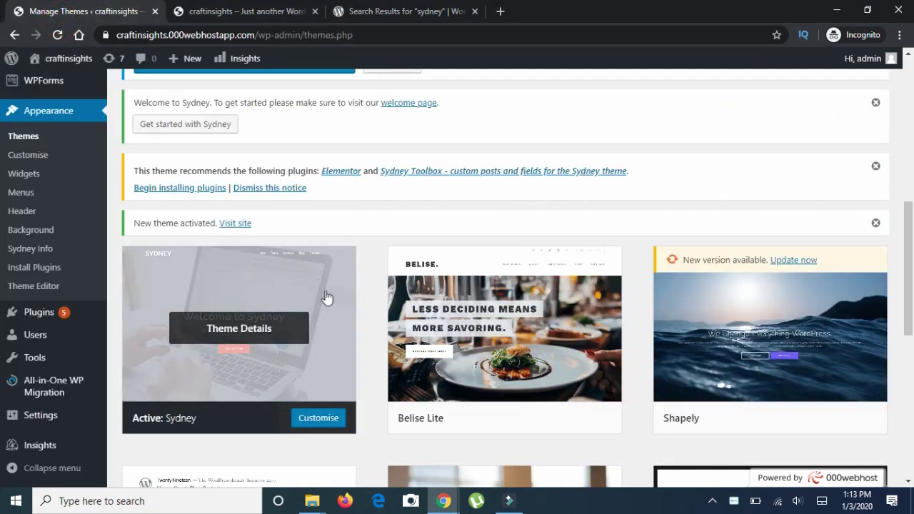
scroll(298, 372, down, 1)
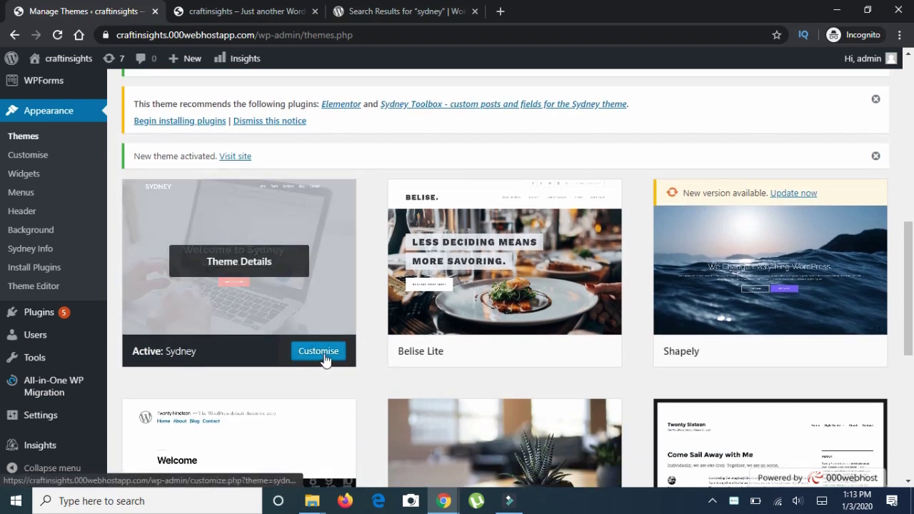